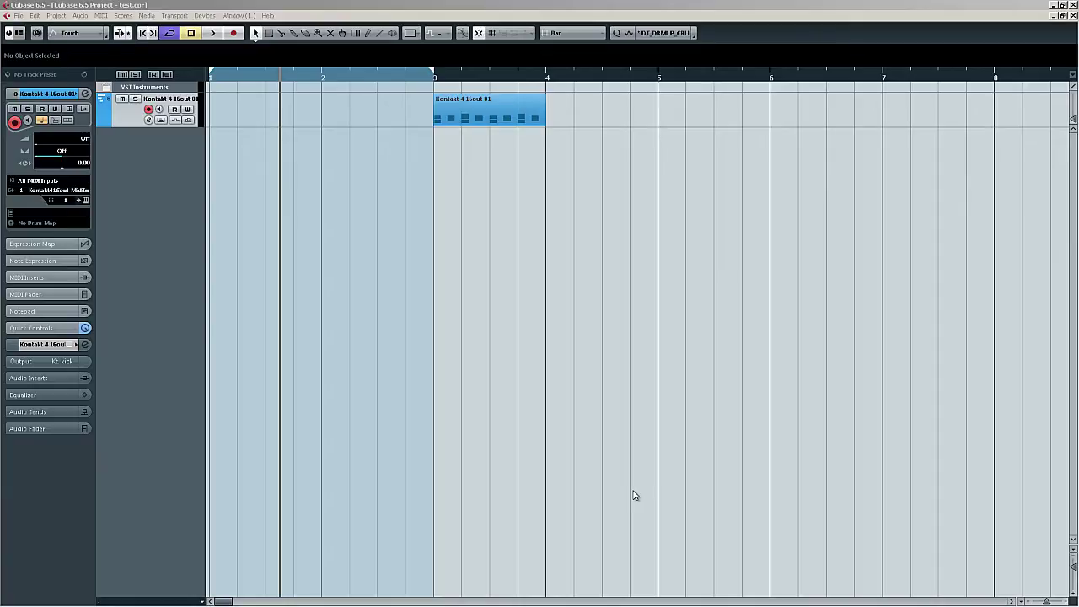
Open the MediaBay to browse the loop library
{"action": "key", "text": "alt+w"}
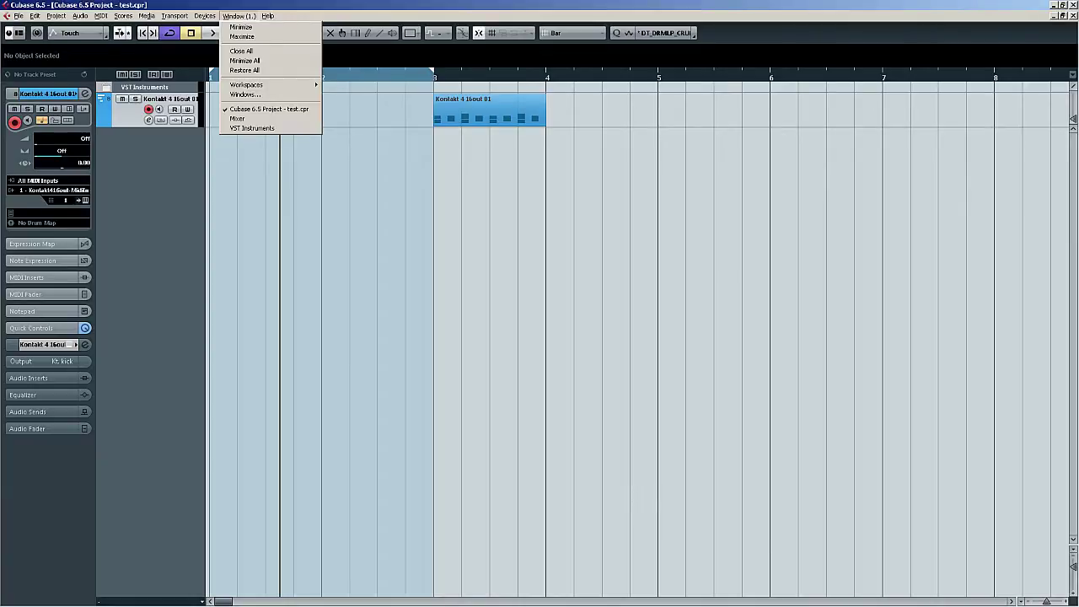
{"action": "left_click", "coordinate": [496, 328]}
{"action": "left_click", "coordinate": [148, 15]}
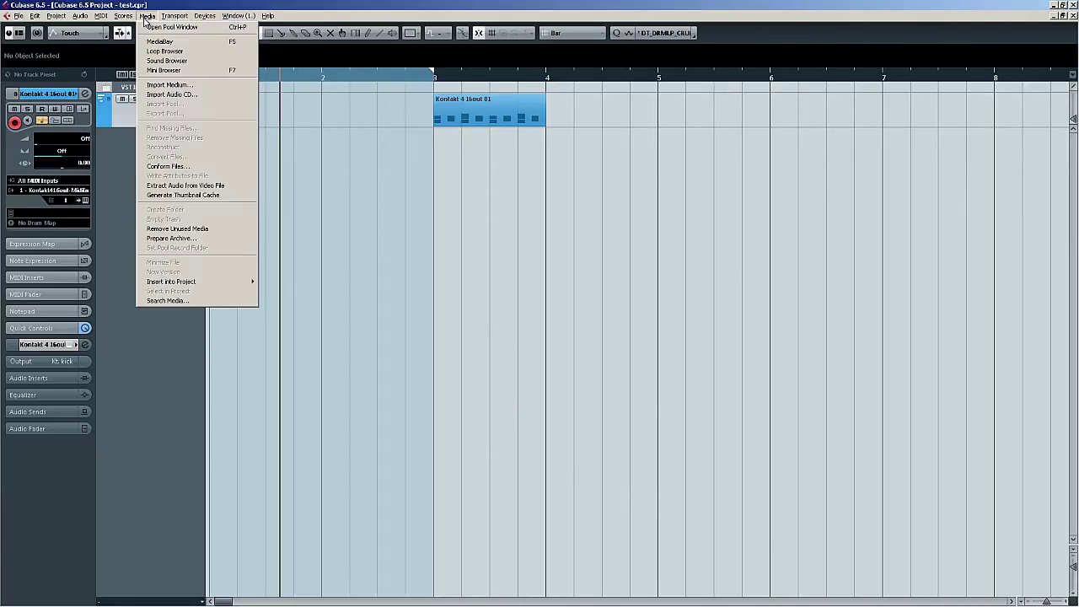
{"action": "left_click", "coordinate": [160, 52]}
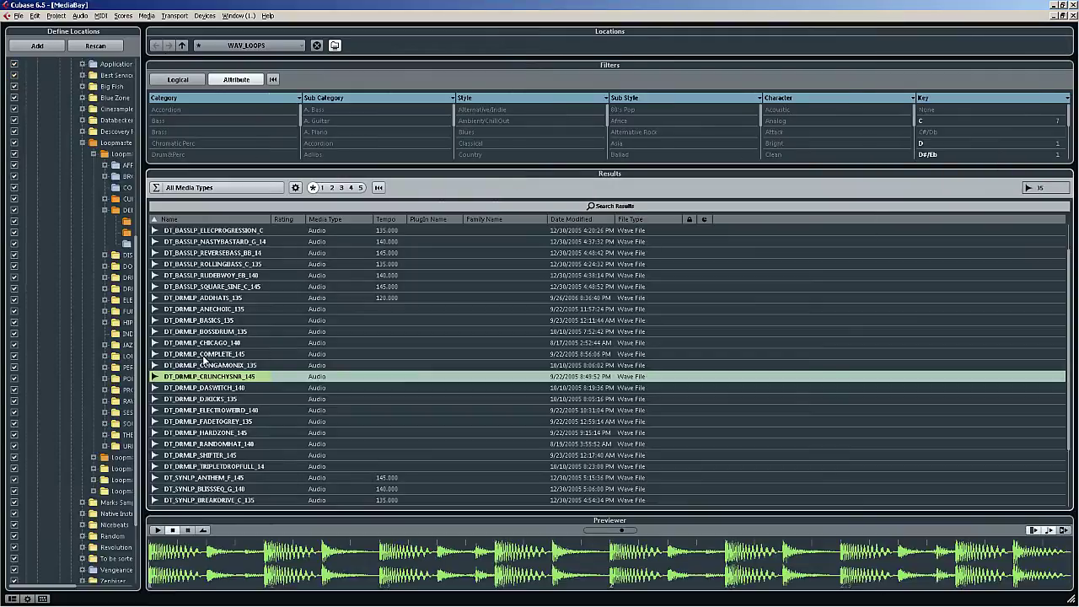
Preview the drum loops DT_DRMLP_ANECHOIC_135, DT_DRMLP_ELECTROWEIRD_140 and DT_DRMLP_FADETOGREY_135, and stop the playback
{"action": "left_click", "coordinate": [207, 310]}
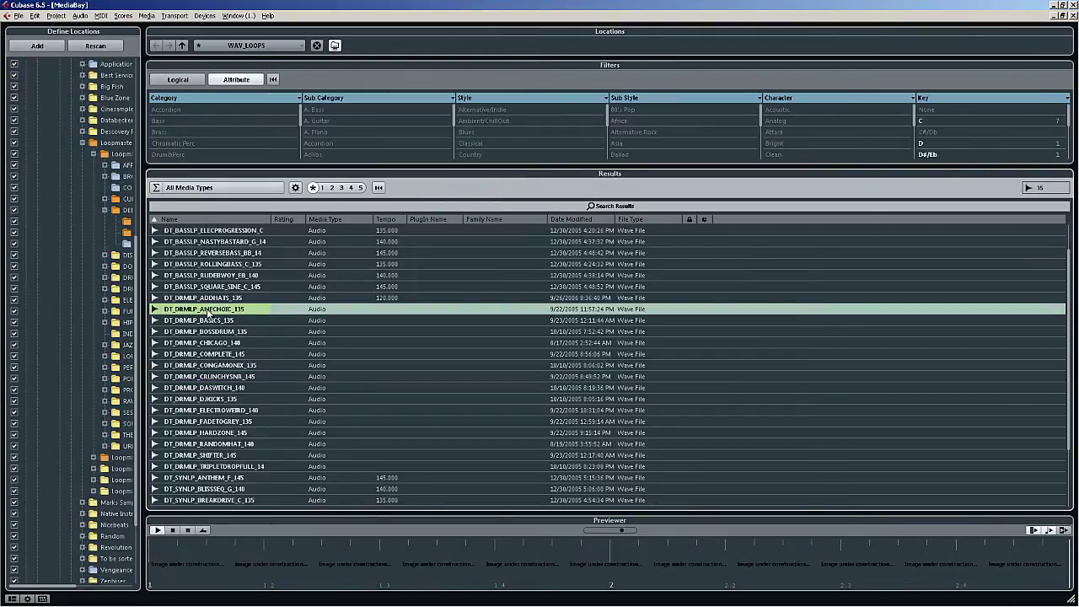
{"action": "left_click", "coordinate": [195, 413]}
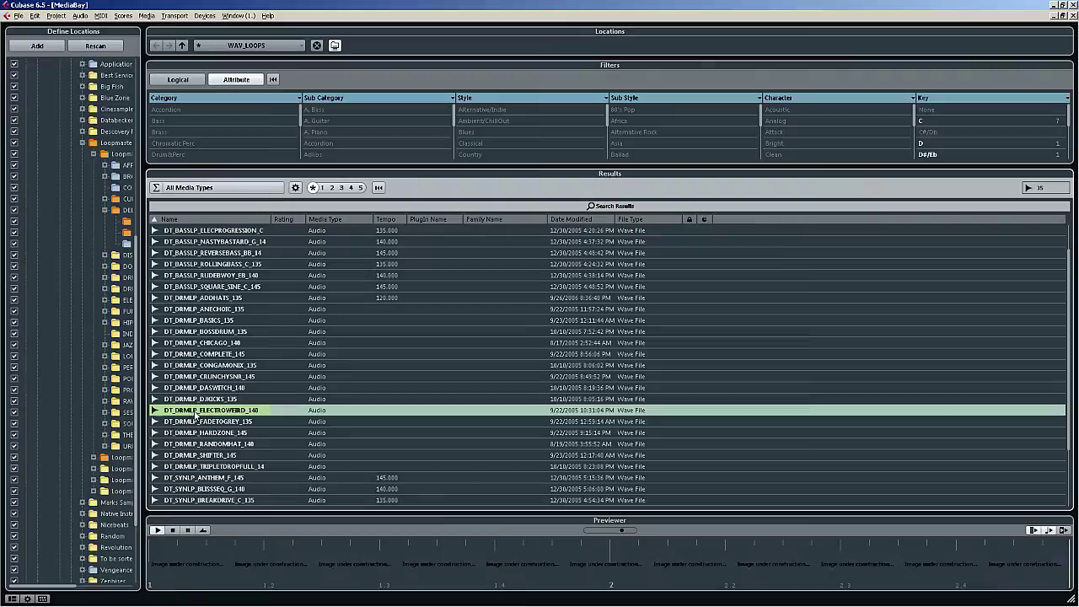
{"action": "scroll", "coordinate": [200, 371], "scroll_direction": "down", "scroll_amount": 2}
{"action": "left_click", "coordinate": [204, 346]}
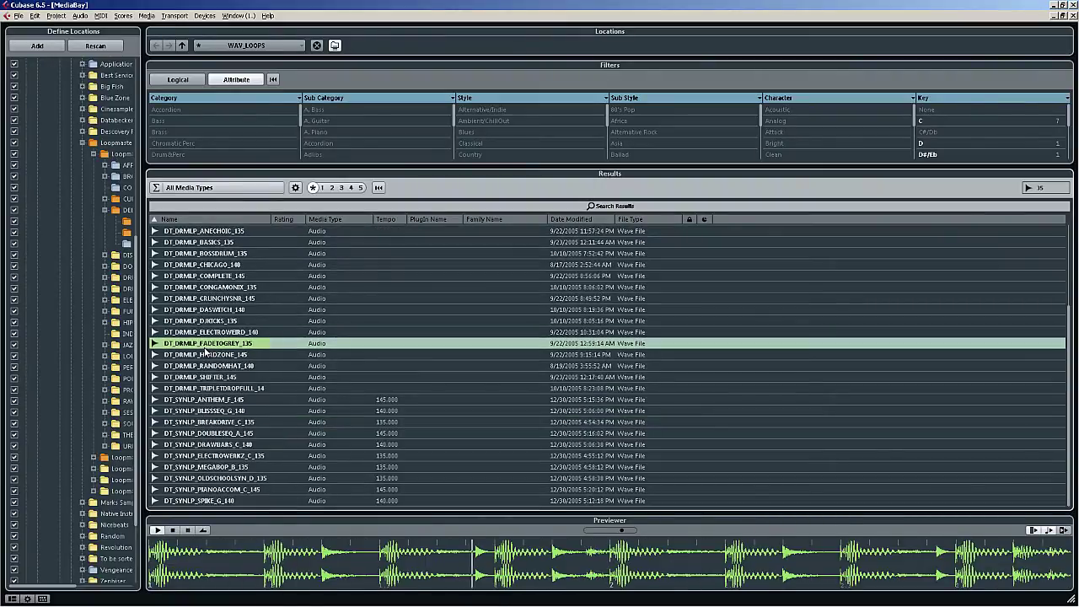
{"action": "key", "text": "space"}
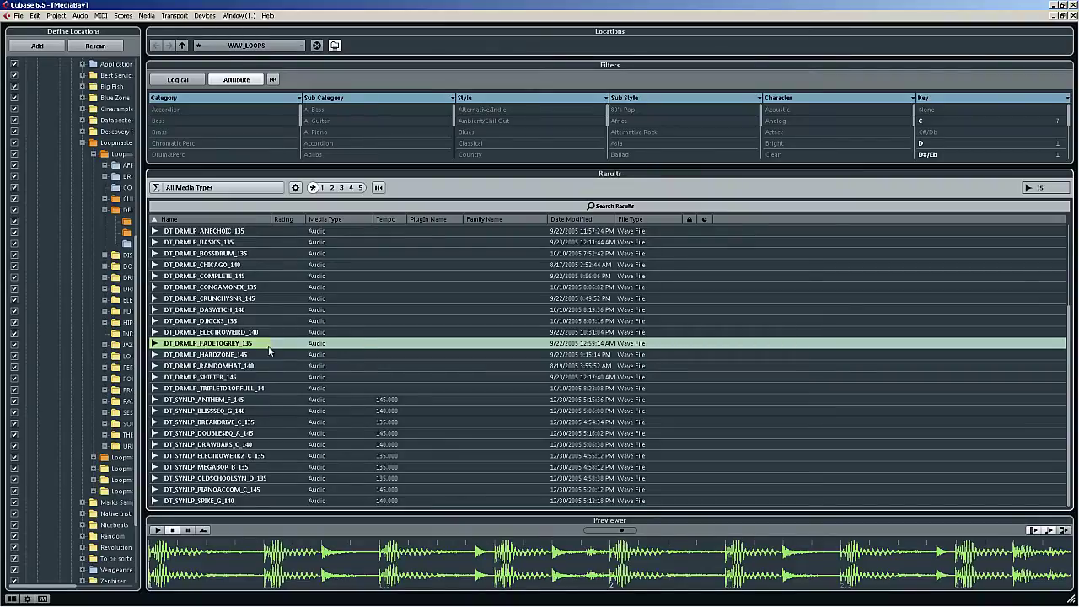
Place the DT_DRMLP_FADETOGREY_135 loop at bar 1 on a new audio track and close the MediaBay
{"action": "left_click", "coordinate": [1064, 14]}
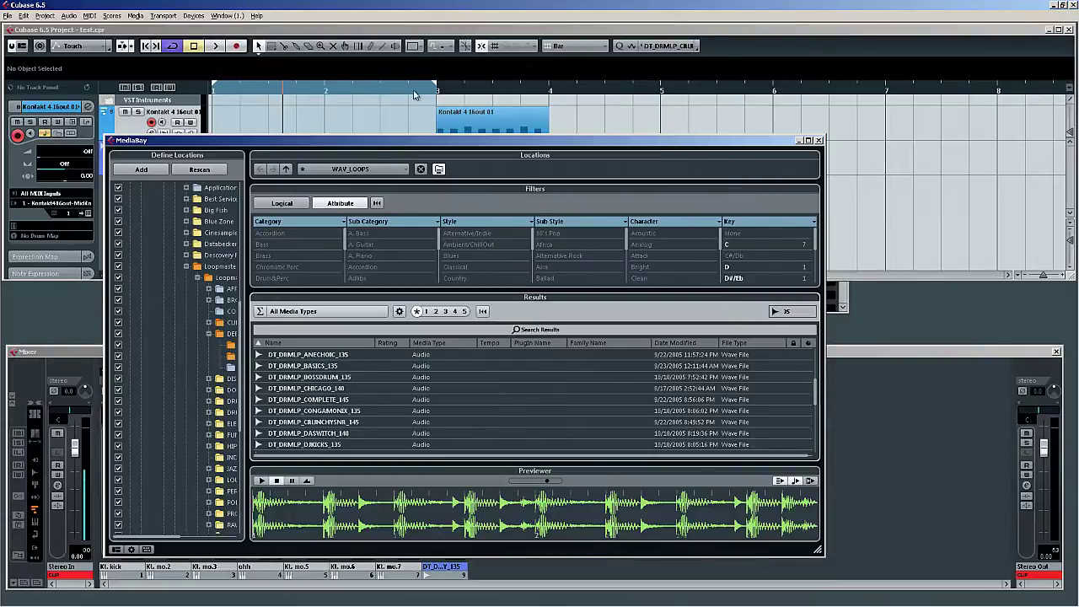
{"action": "left_click_drag", "start_coordinate": [338, 147], "coordinate": [565, 144]}
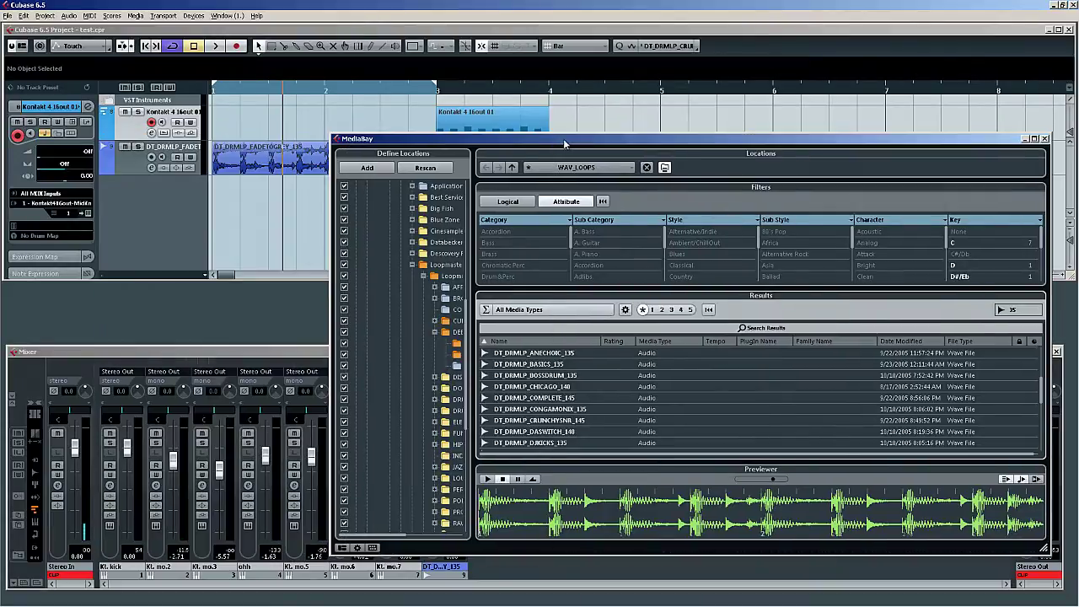
{"action": "left_click", "coordinate": [1044, 139]}
{"action": "left_click", "coordinate": [317, 162]}
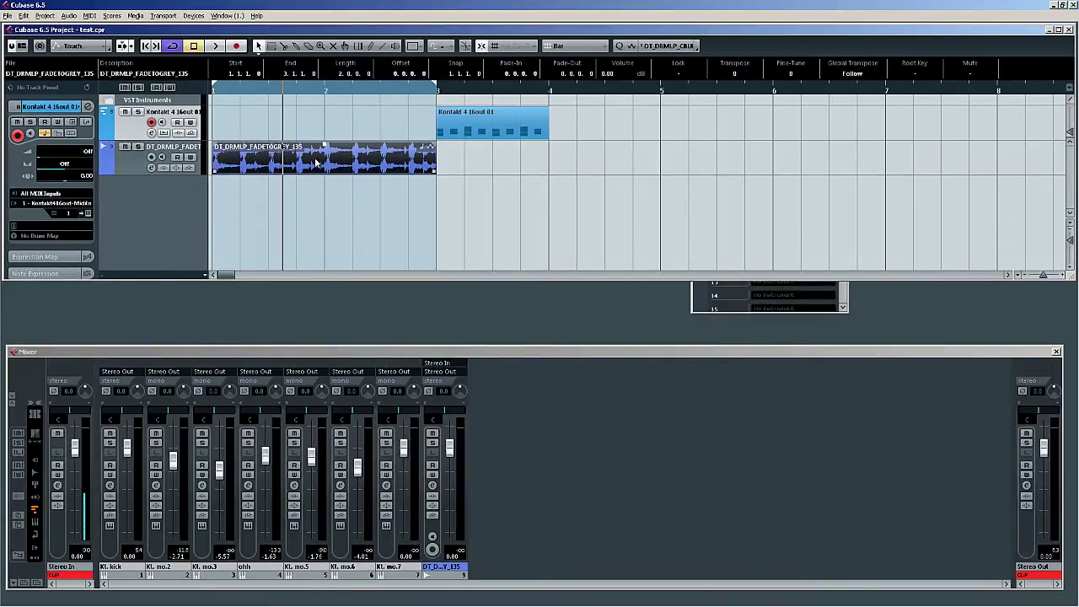
During playback, clear the Stereo Out clip indicator and lower the drum loop channel's volume to about -2.25 dB
{"action": "key", "text": "space"}
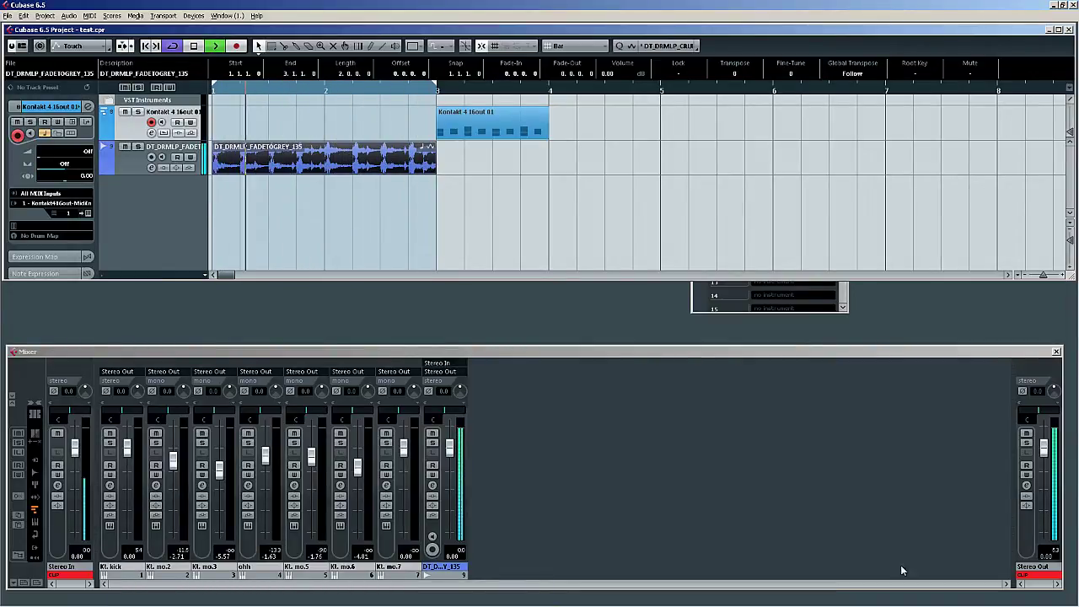
{"action": "left_click", "coordinate": [1039, 575]}
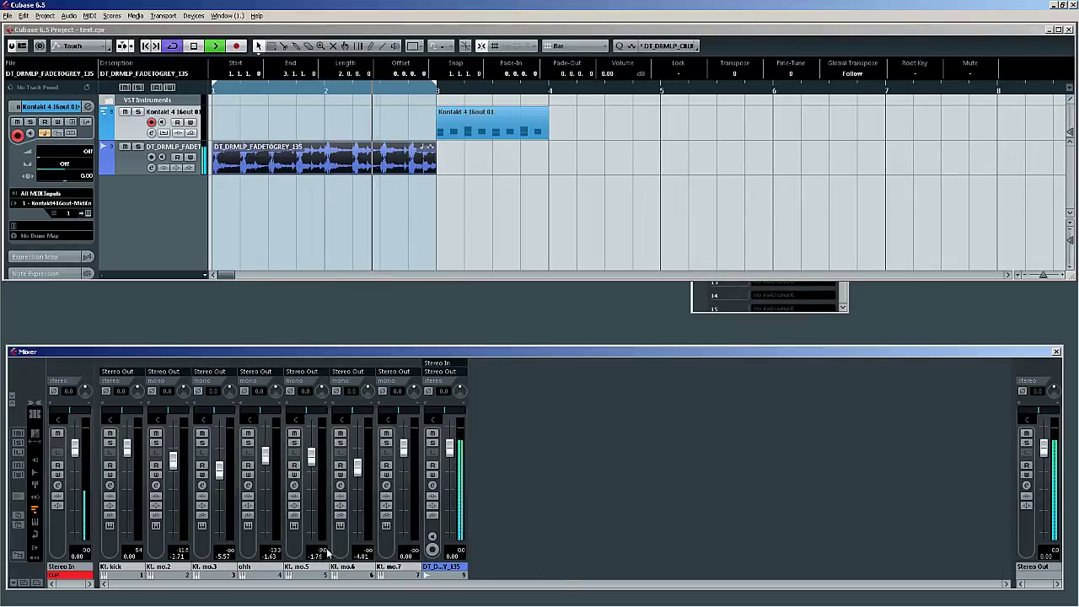
{"action": "left_click_drag", "start_coordinate": [450, 447], "coordinate": [455, 455]}
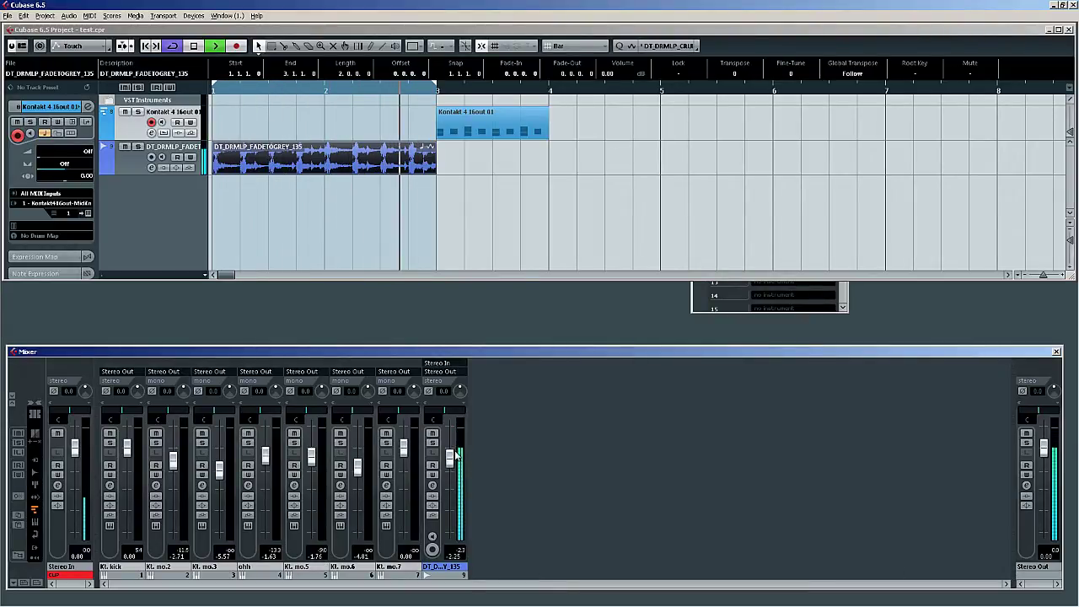
{"action": "key", "text": "space"}
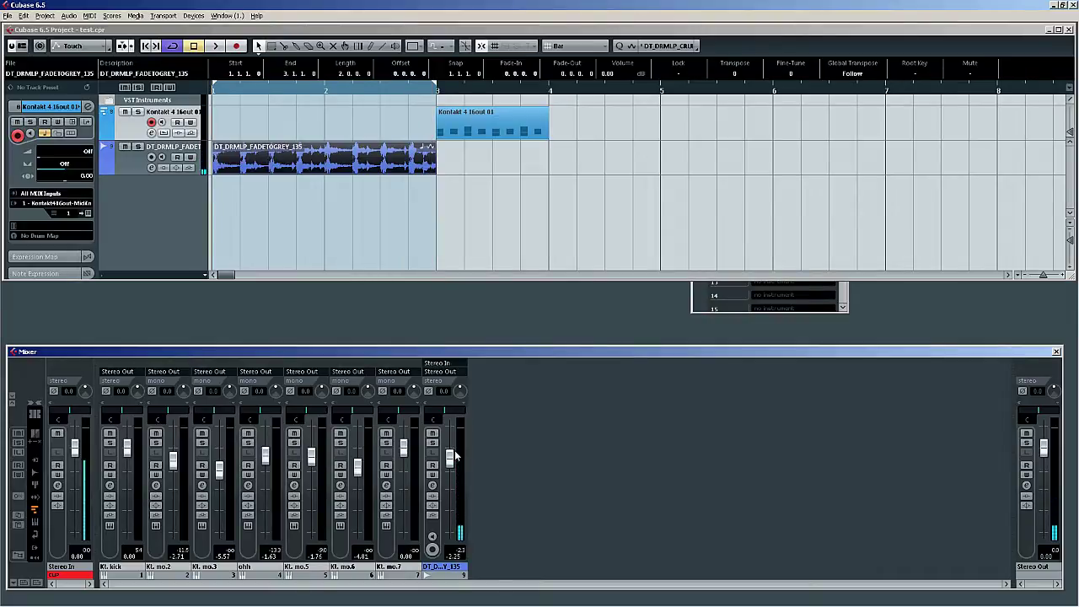
Move the Kontakt MIDI part to bar 1, fit the cycle range to it and play it back soloed
{"action": "left_click", "coordinate": [369, 157]}
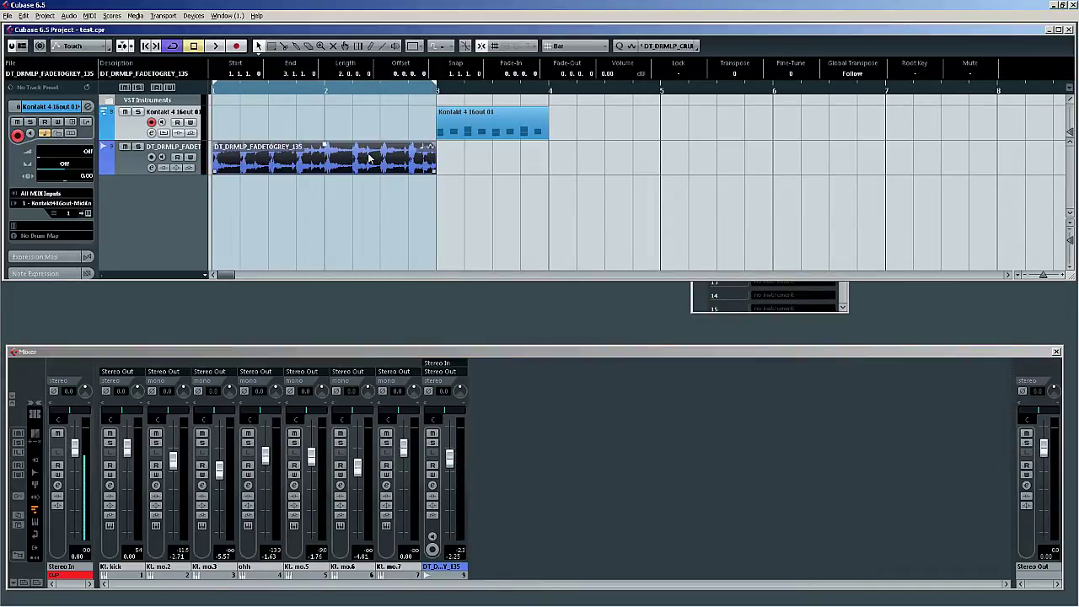
{"action": "left_click_drag", "start_coordinate": [505, 125], "coordinate": [269, 129]}
{"action": "key", "text": "p"}
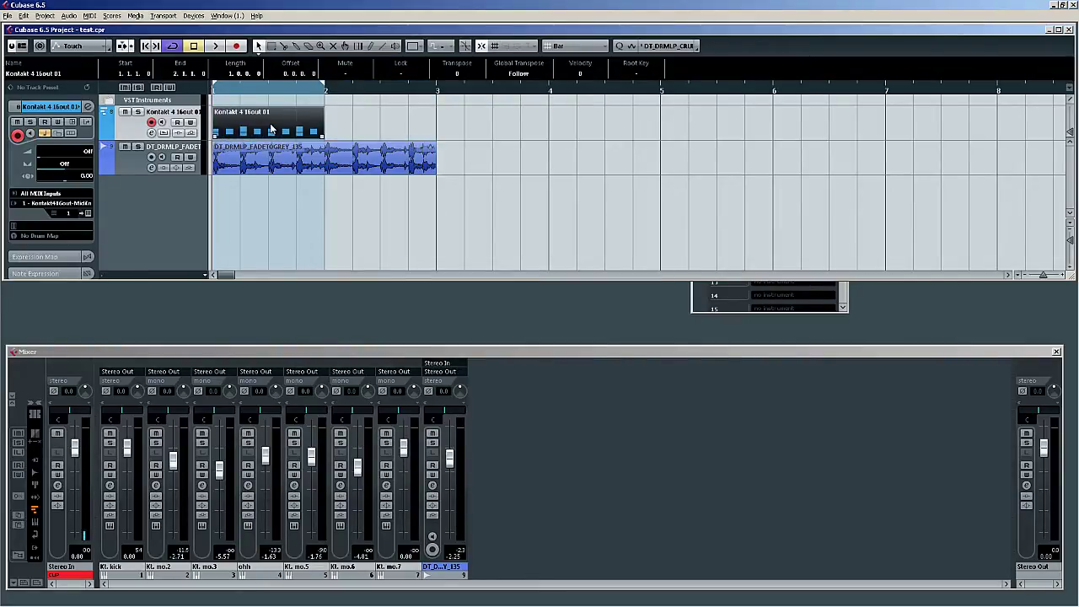
{"action": "key", "text": "s"}
{"action": "key", "text": "space"}
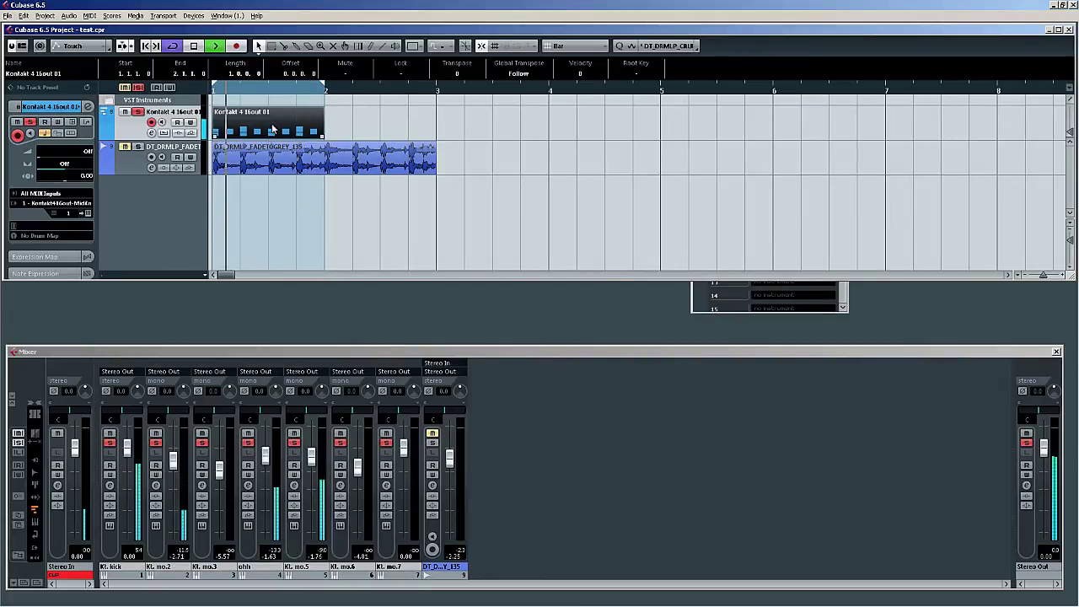
{"action": "key", "text": "space"}
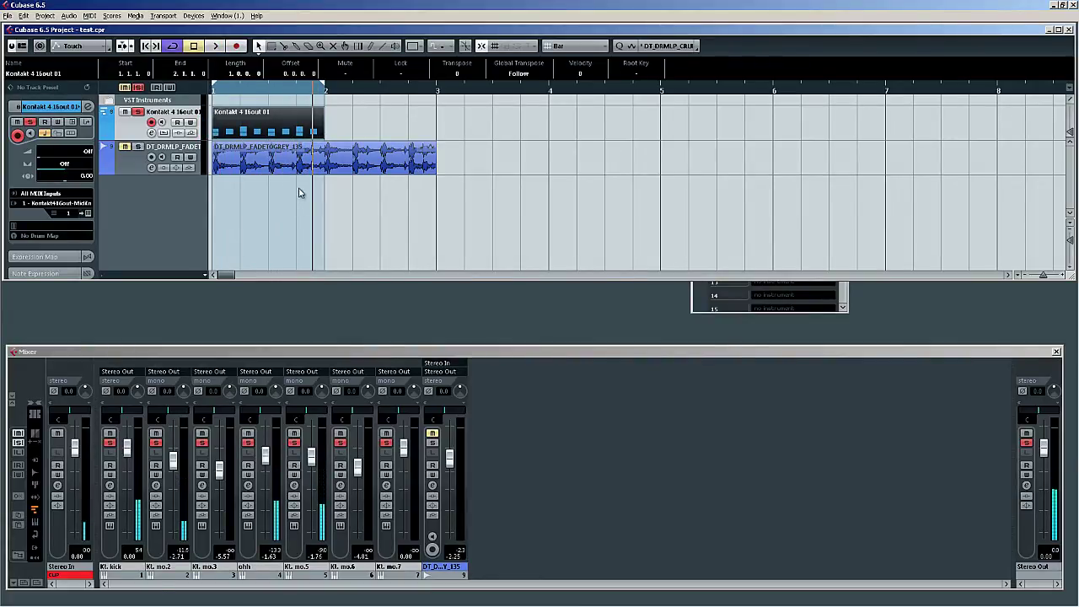
Open the DT_DRMLP_FADETOGREY_135 event in the Sample Editor and select its entire waveform
{"action": "double_click", "coordinate": [303, 168]}
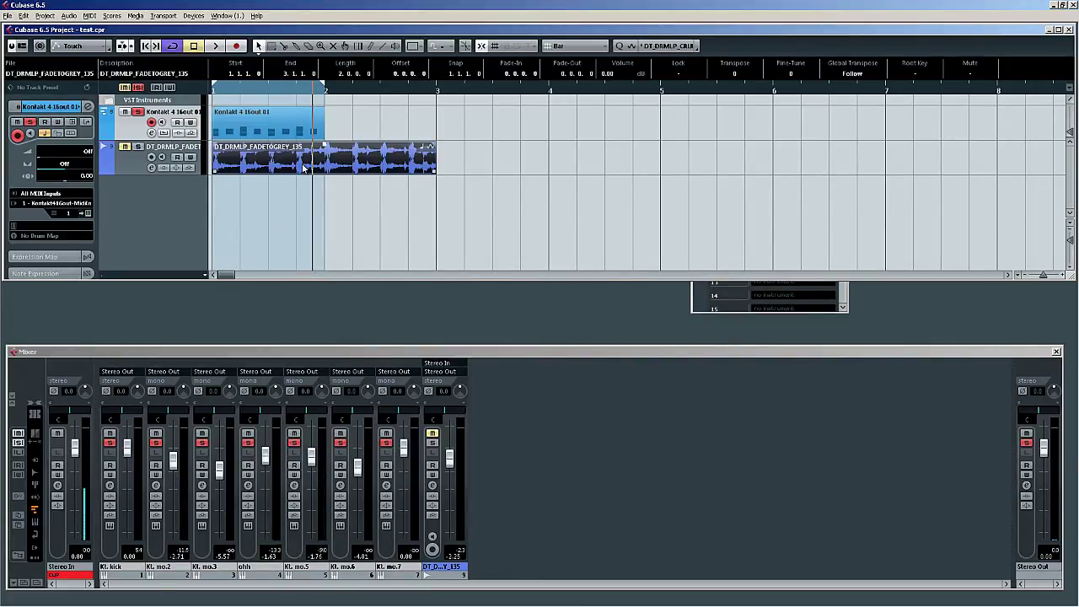
{"action": "double_click", "coordinate": [427, 185]}
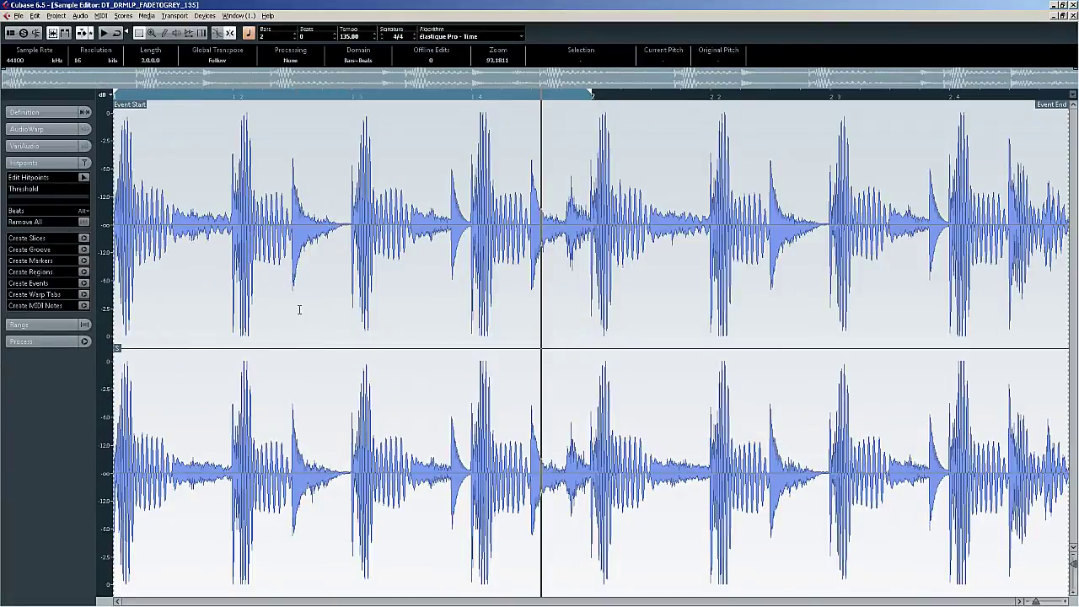
{"action": "key", "text": "ctrl+a"}
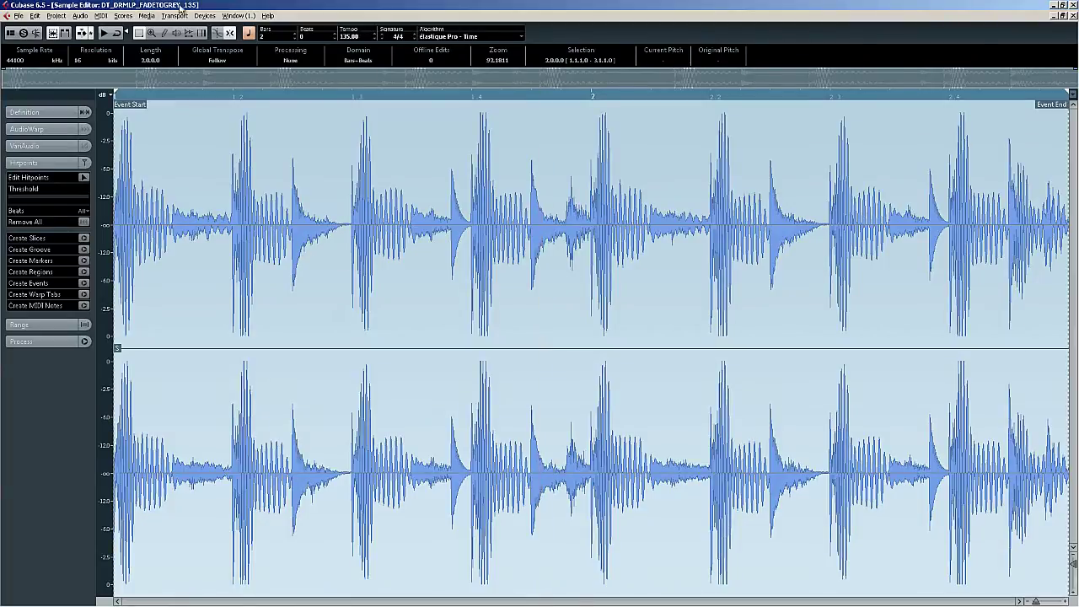
Enable hitpoint editing with the beats filter at 1/32 and move the hitpoint just before beat 1.4 onto its transient
{"action": "left_click", "coordinate": [84, 178]}
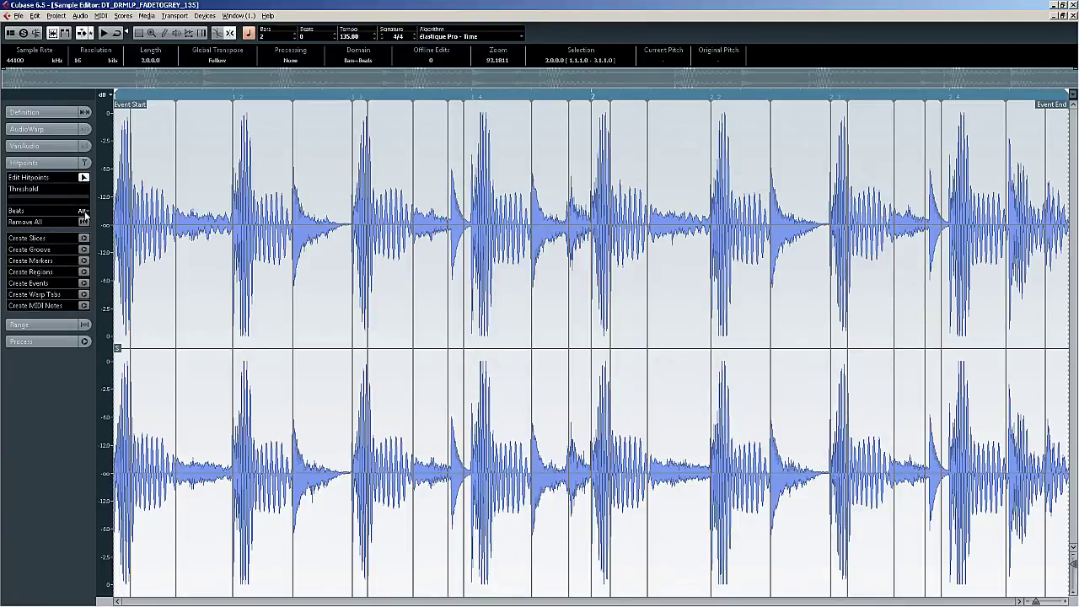
{"action": "left_click", "coordinate": [82, 211]}
{"action": "left_click", "coordinate": [22, 263]}
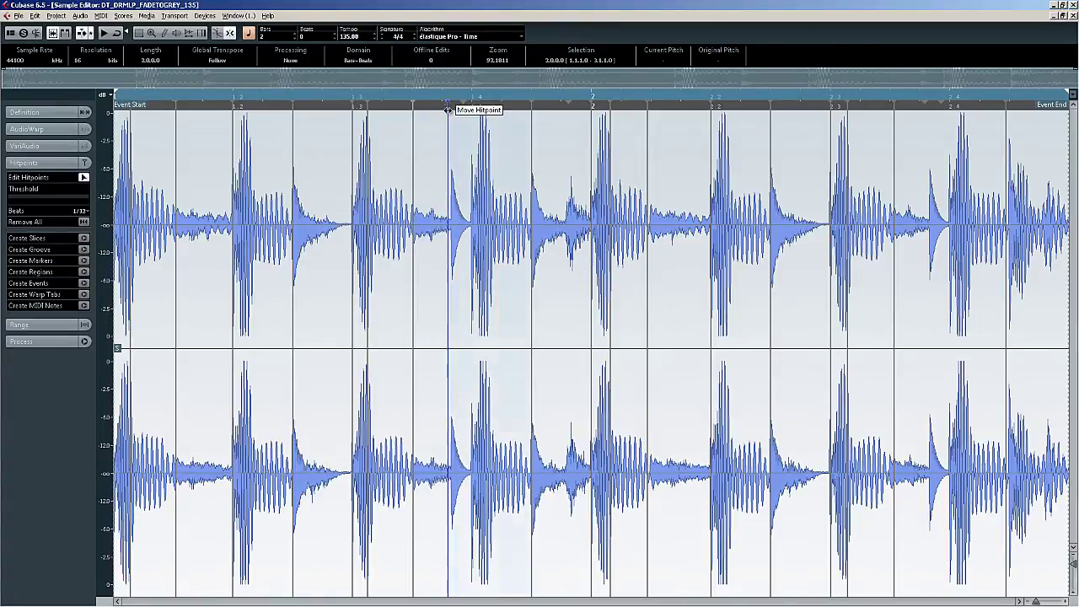
{"action": "left_click_drag", "start_coordinate": [445, 106], "coordinate": [450, 113]}
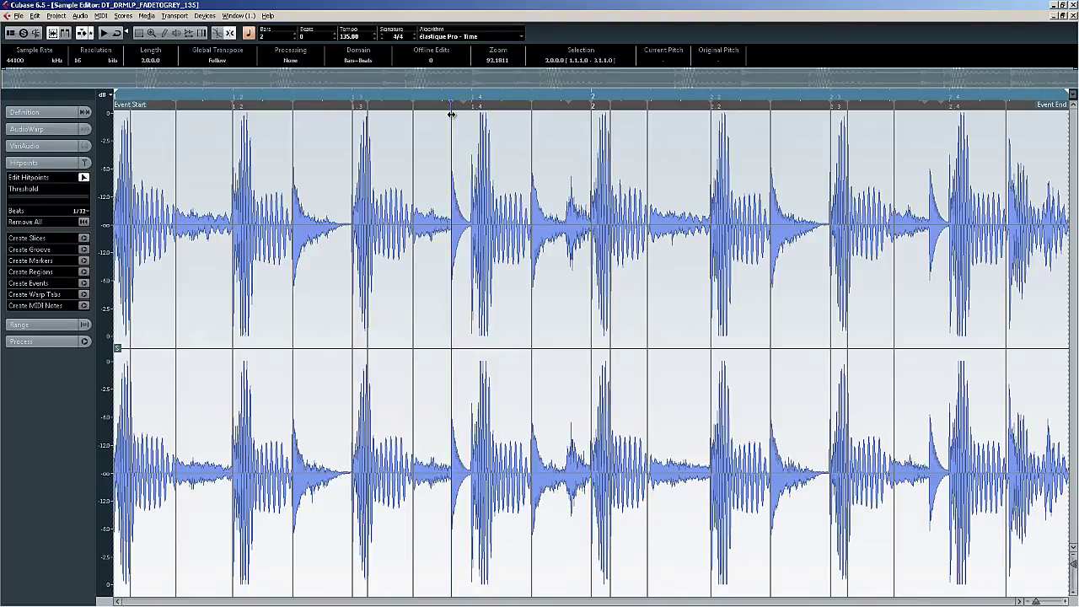
Audition the first three slices of the drum loop, up to beat 1.2
{"action": "left_click", "coordinate": [122, 174]}
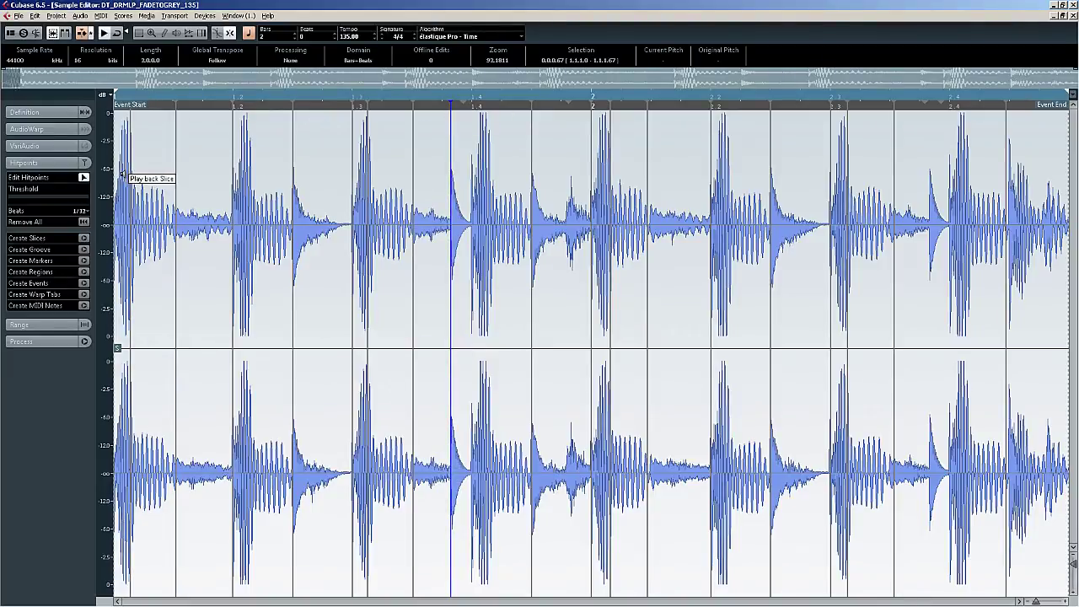
{"action": "left_click", "coordinate": [122, 175]}
{"action": "left_click", "coordinate": [147, 175]}
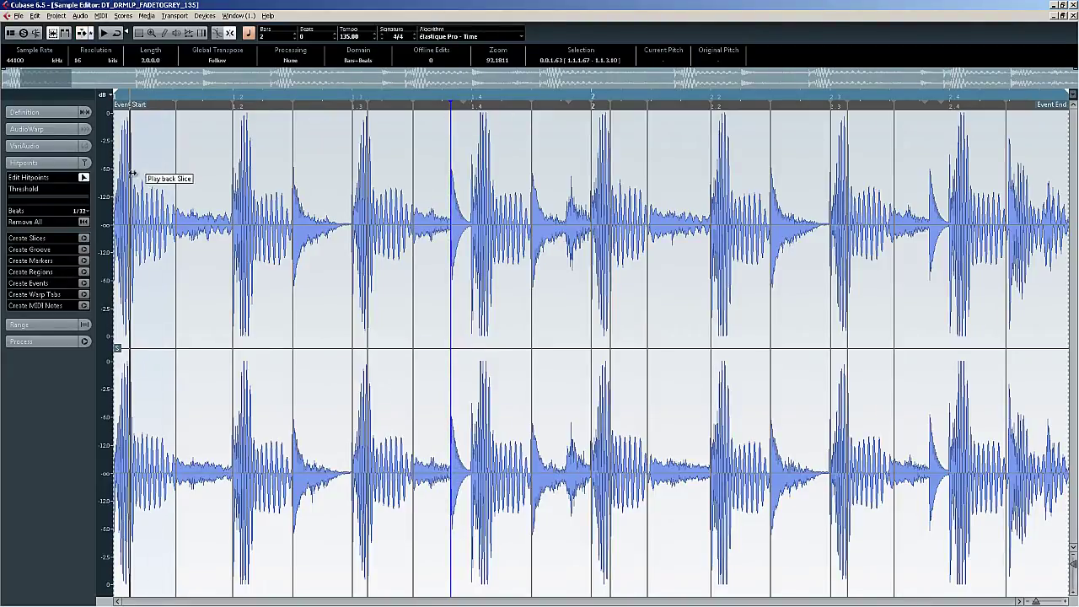
{"action": "left_click", "coordinate": [124, 174]}
{"action": "left_click", "coordinate": [154, 176]}
{"action": "left_click", "coordinate": [187, 179]}
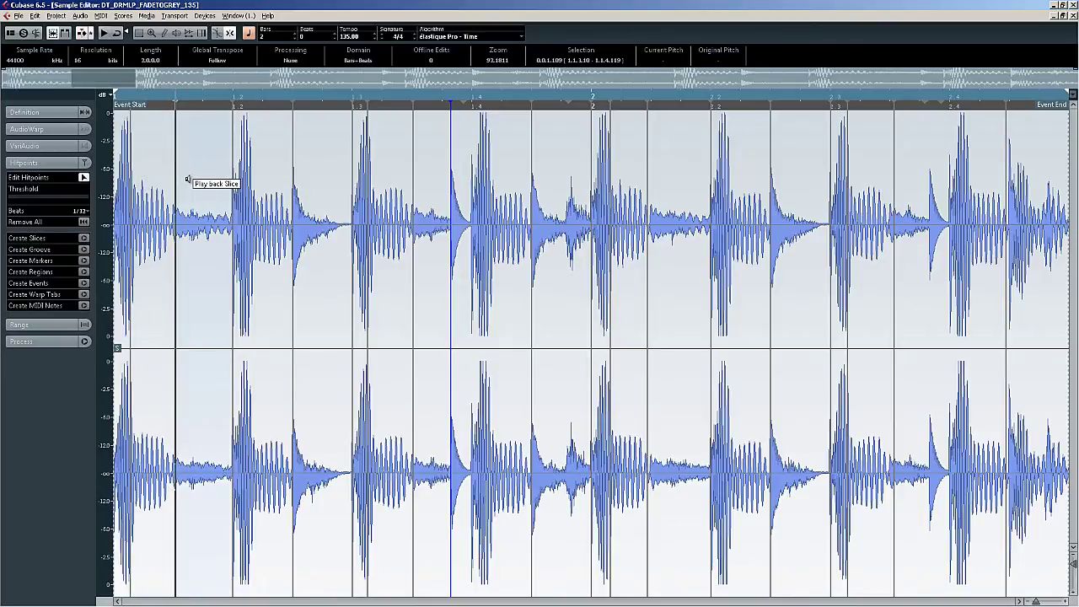
{"action": "left_click", "coordinate": [188, 179]}
Try moving the last hitpoint before beat 1.2 slightly earlier, to about 1.1.2.114, and audition the slice that follows it
{"action": "left_click_drag", "start_coordinate": [172, 121], "coordinate": [171, 142]}
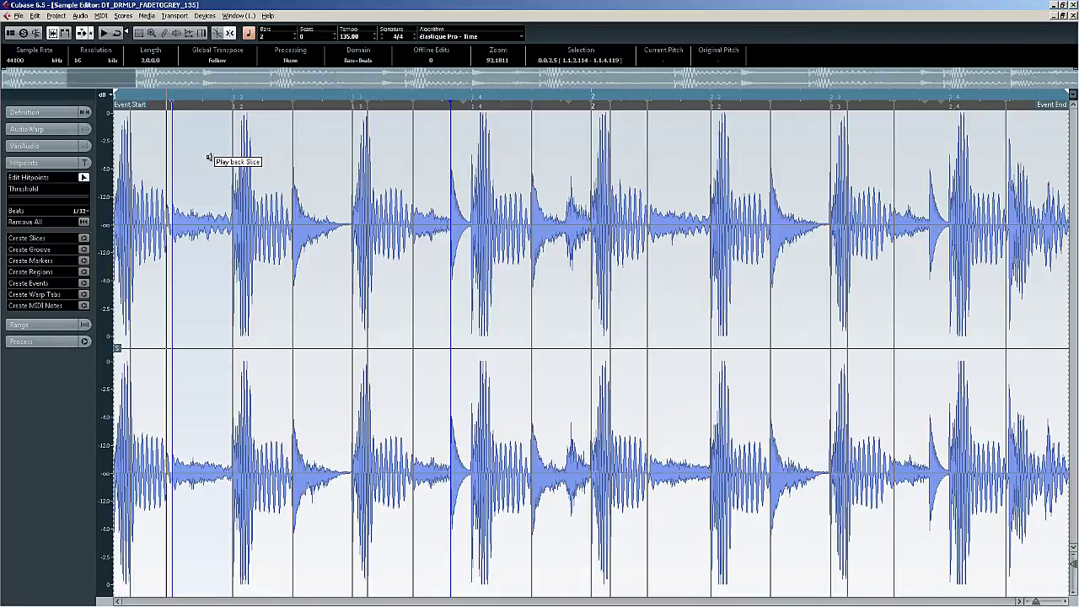
{"action": "left_click", "coordinate": [205, 158]}
{"action": "left_click", "coordinate": [205, 157]}
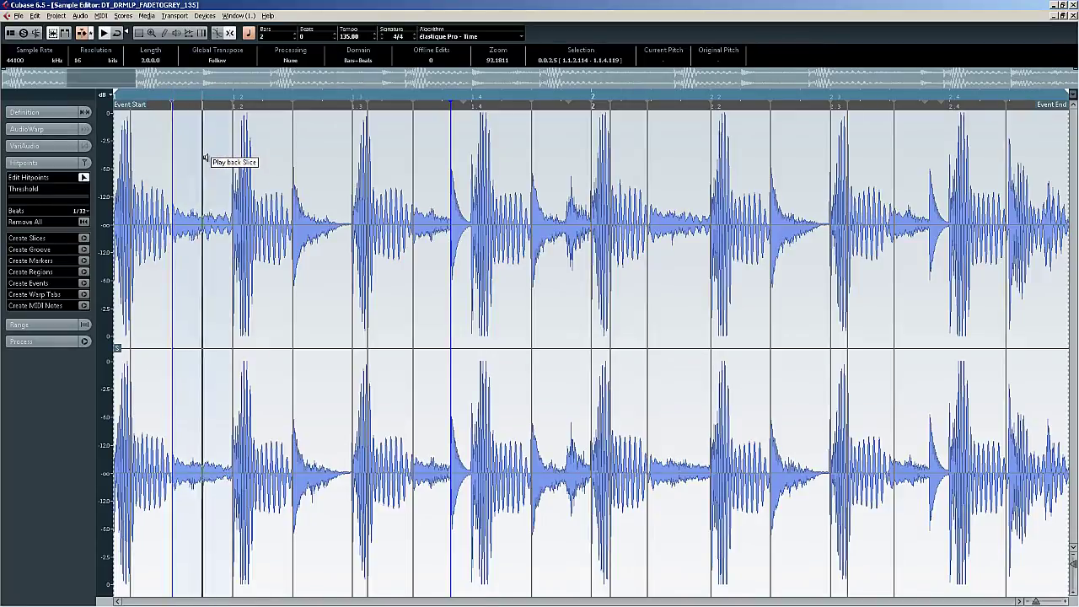
{"action": "left_click", "coordinate": [205, 158]}
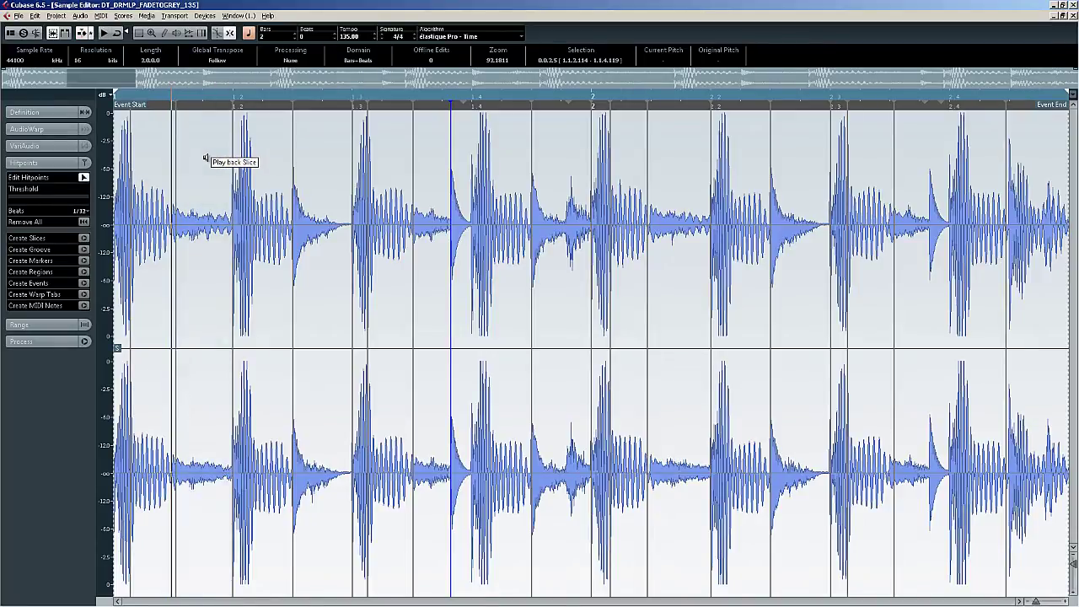
{"action": "left_click", "coordinate": [205, 157]}
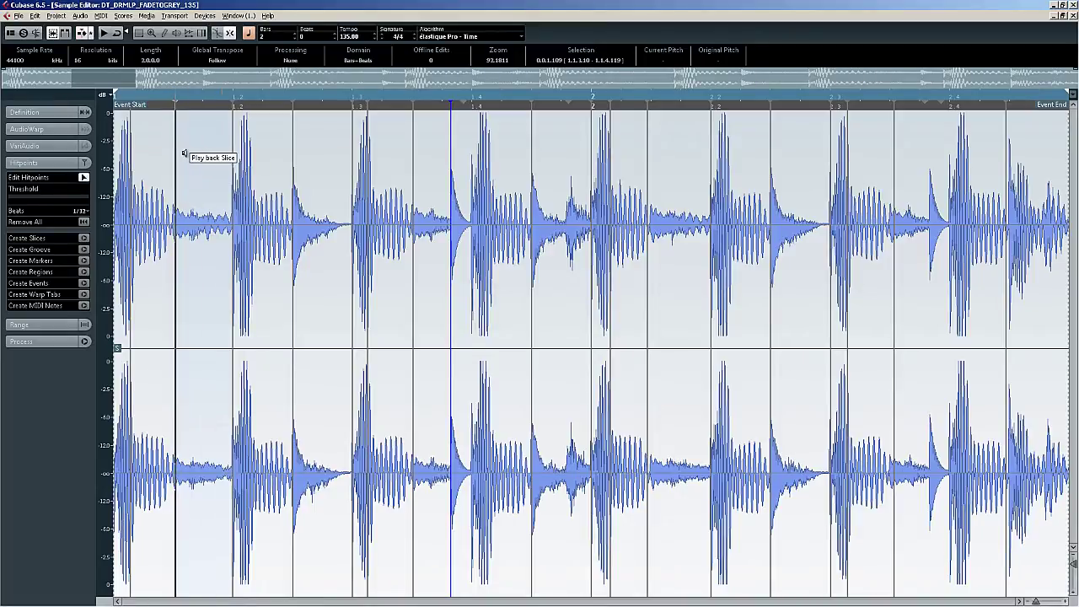
Audition the slices from beat 1.2 through beat 1.4 of the drum loop
{"action": "left_click", "coordinate": [251, 170]}
{"action": "left_click", "coordinate": [253, 172]}
{"action": "left_click", "coordinate": [254, 172]}
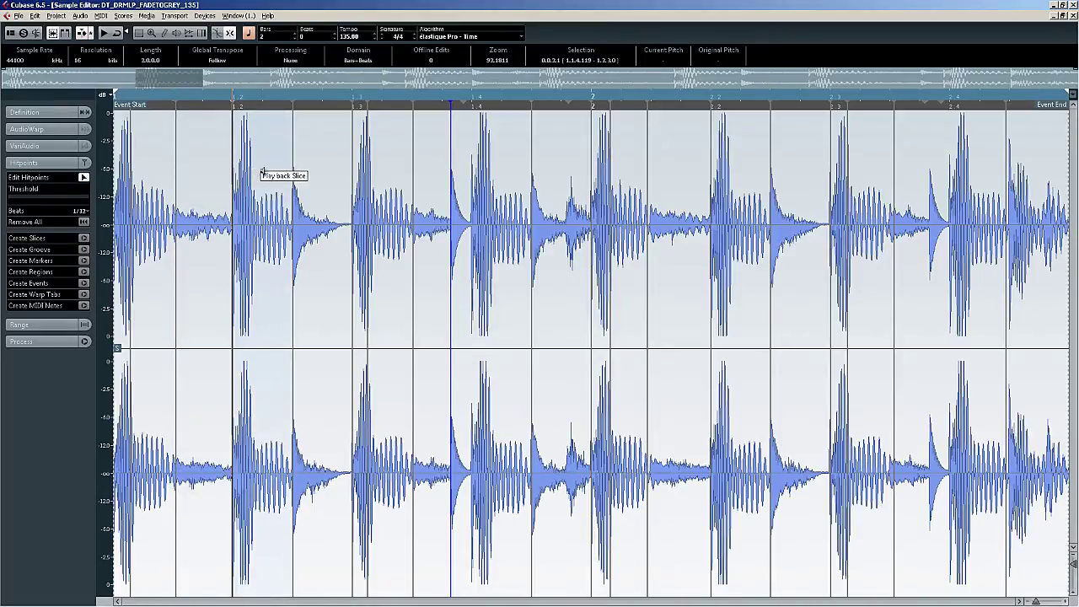
{"action": "left_click", "coordinate": [361, 185]}
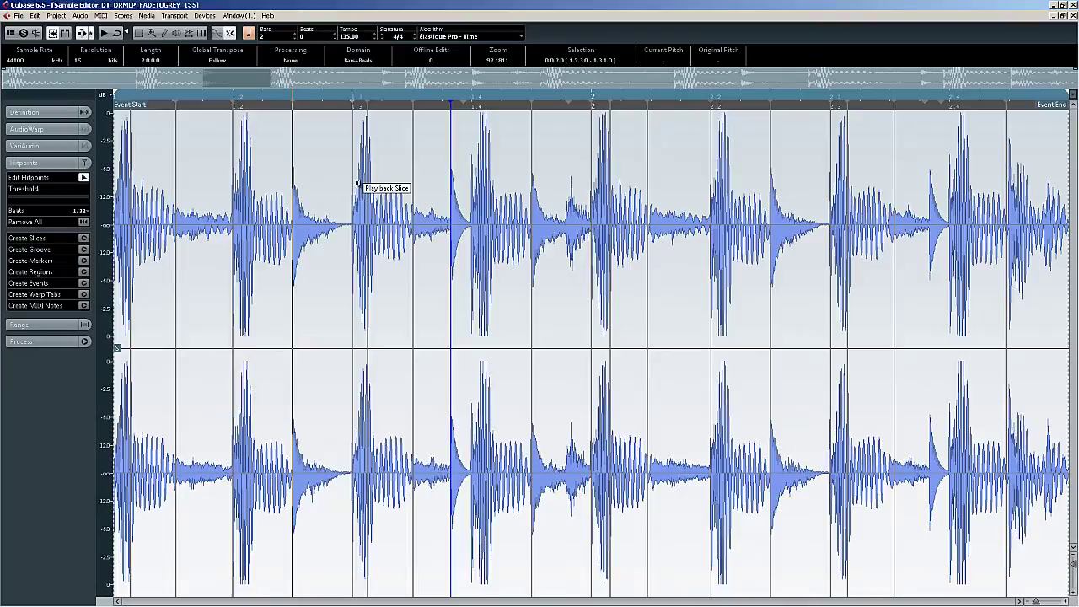
{"action": "left_click", "coordinate": [380, 184]}
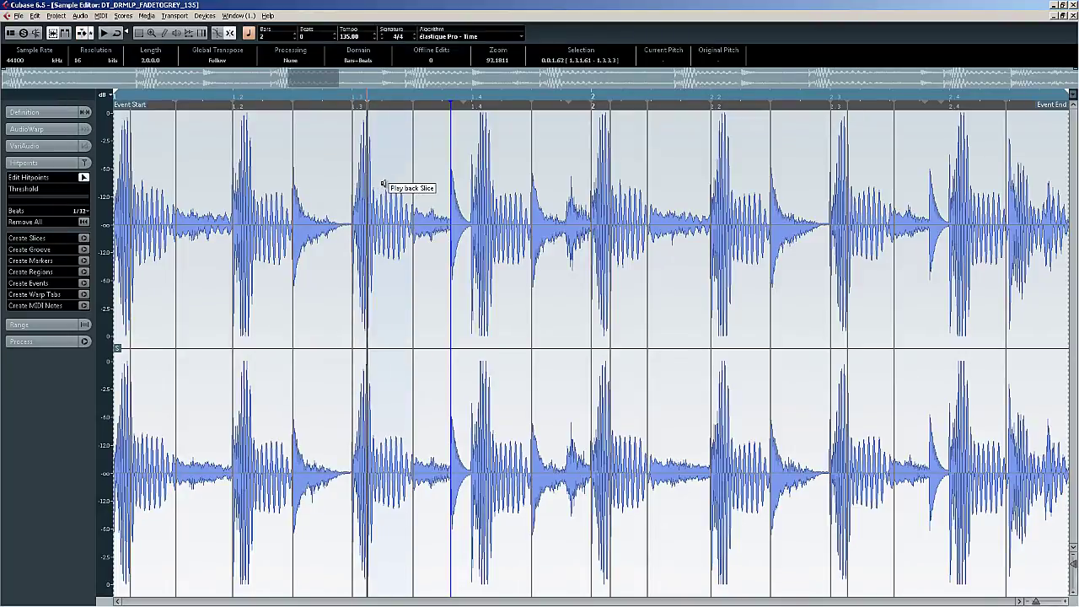
{"action": "left_click", "coordinate": [422, 201]}
{"action": "left_click", "coordinate": [485, 205]}
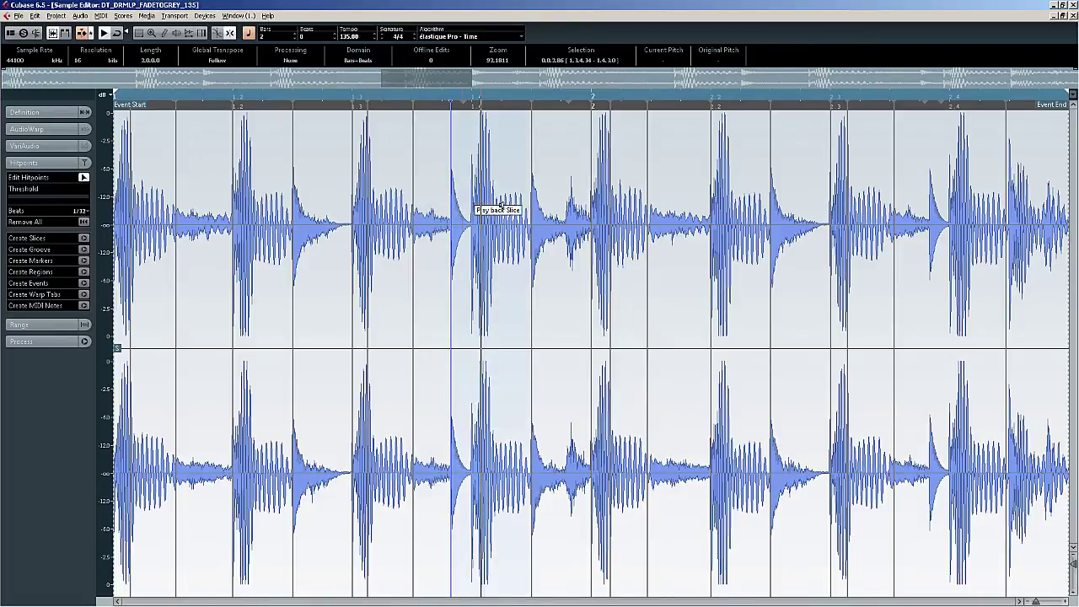
Insert missing hitpoints on the loop's transients between beat 1.4 and the end of bar 2, and audition the slice around beat 1.4
{"action": "left_click", "coordinate": [563, 218]}
{"action": "left_click", "coordinate": [883, 178]}
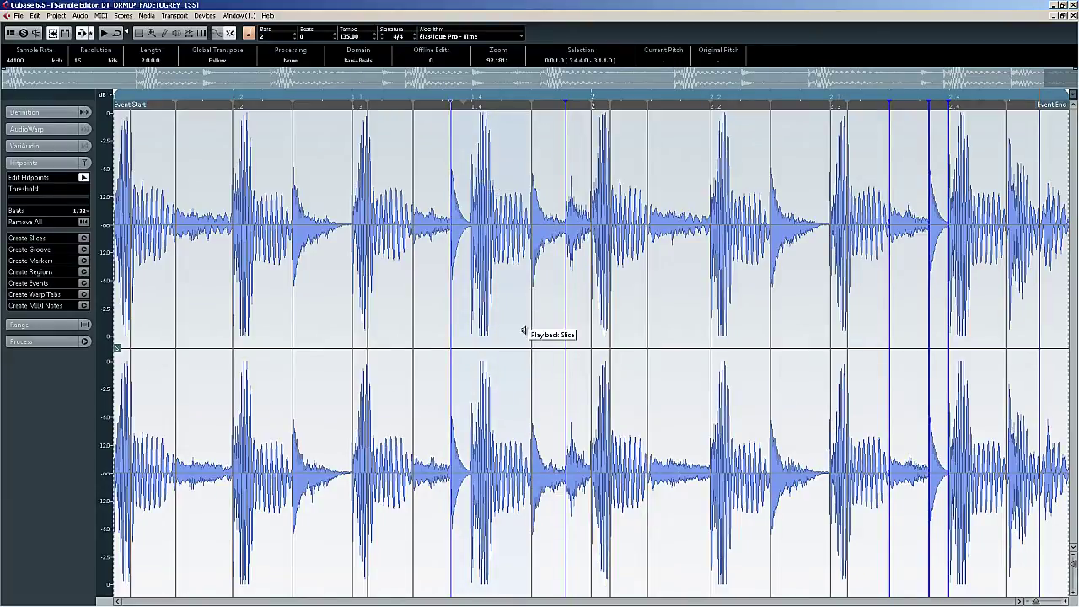
{"action": "left_click", "coordinate": [473, 175]}
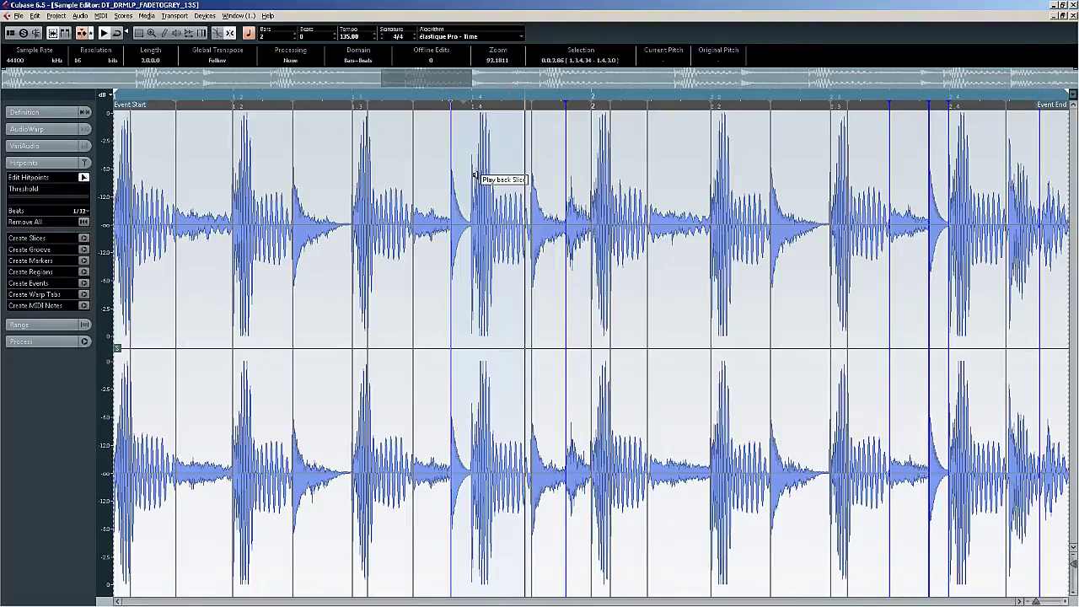
Insert a hitpoint just before beat 1.4, move it onto the beat, and audition the resulting slice
{"action": "left_click", "coordinate": [467, 103]}
{"action": "left_click", "coordinate": [463, 104]}
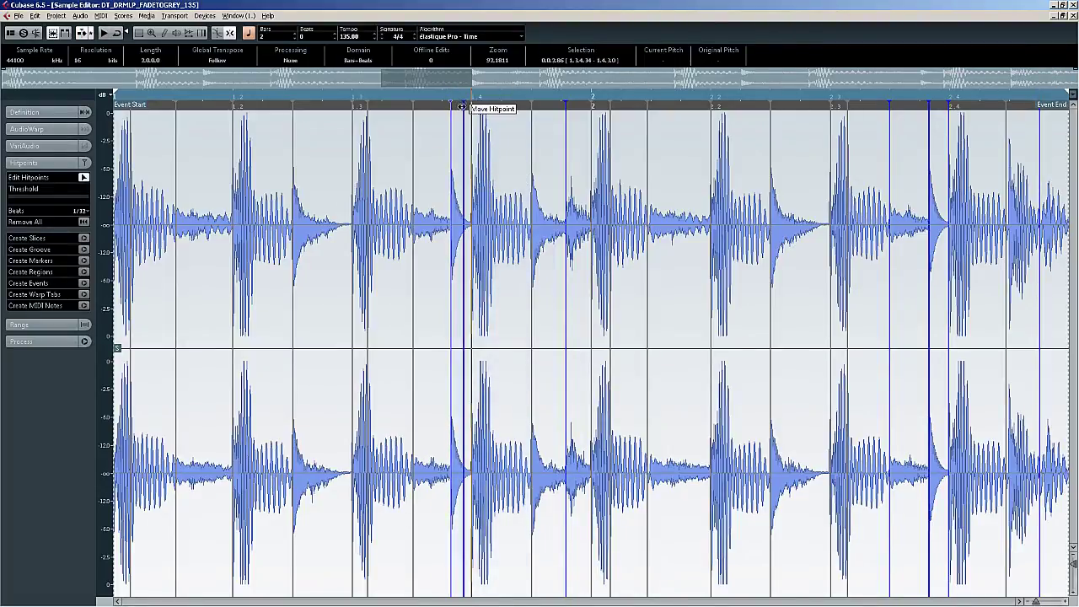
{"action": "left_click_drag", "start_coordinate": [462, 143], "coordinate": [472, 143]}
{"action": "left_click", "coordinate": [485, 175]}
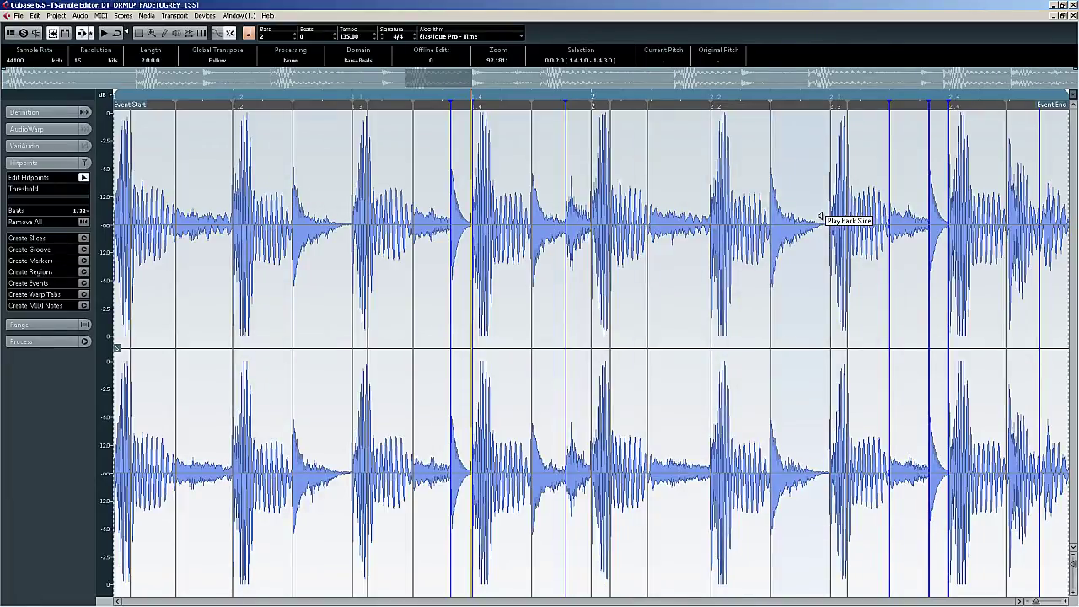
Create a groove from the loop's hitpoints, return to the project, and check the quantize presets for it
{"action": "left_click", "coordinate": [84, 252]}
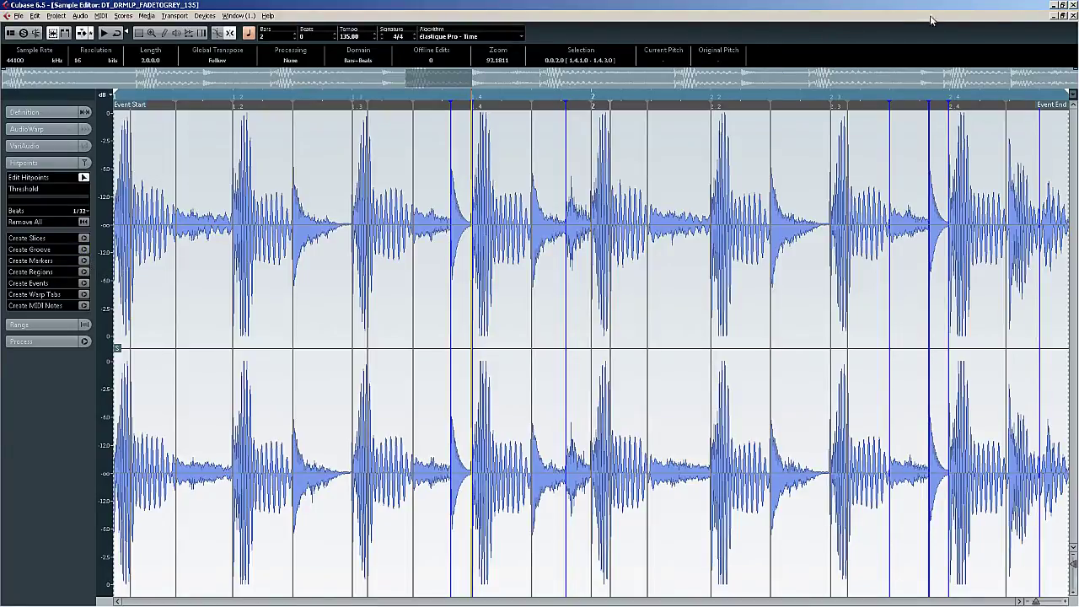
{"action": "left_click", "coordinate": [1074, 16]}
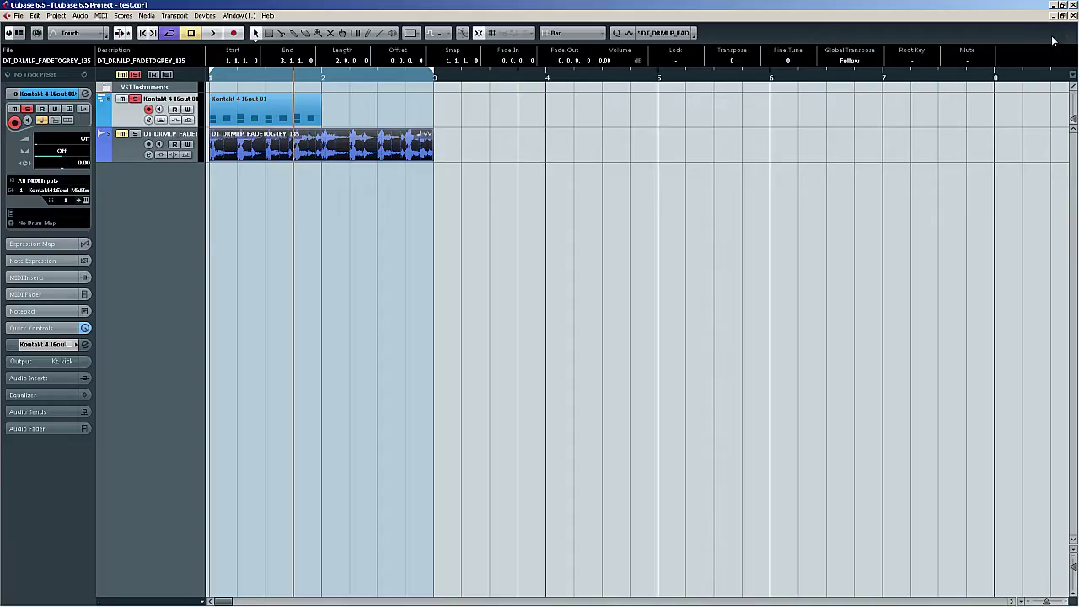
{"action": "left_click", "coordinate": [661, 34]}
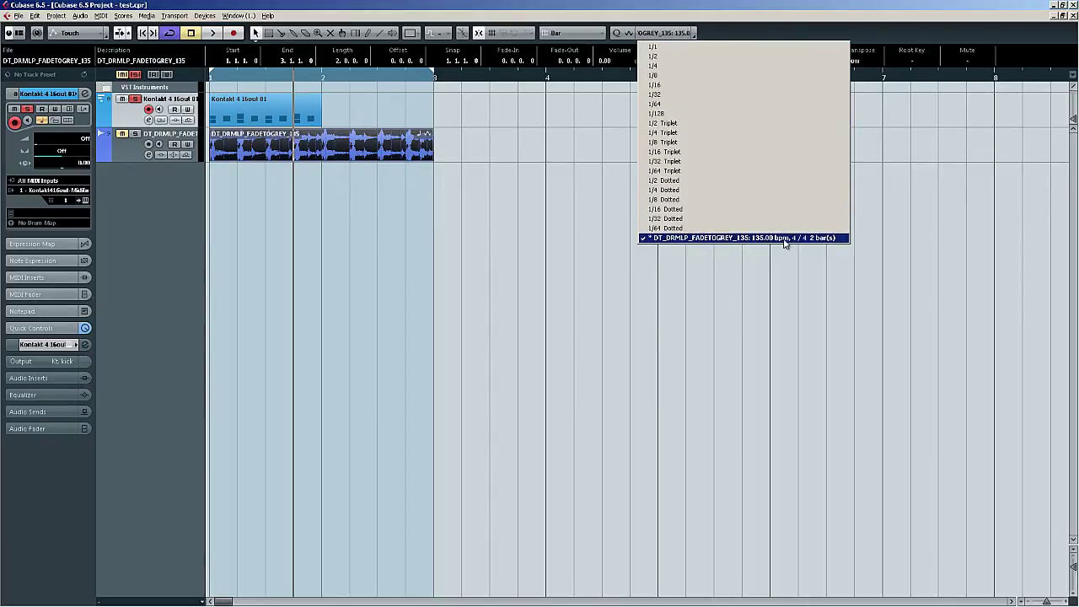
{"action": "left_click", "coordinate": [544, 236]}
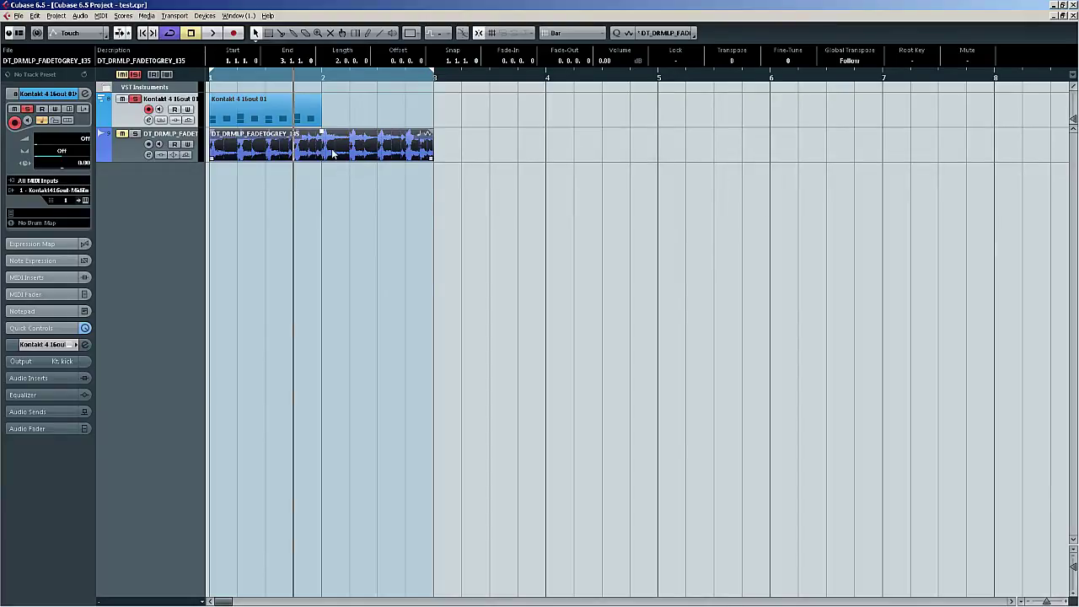
Open the Pool, expand the Audio folder, and turn off Musical Mode for both drum loop clips
{"action": "key", "text": "F2"}
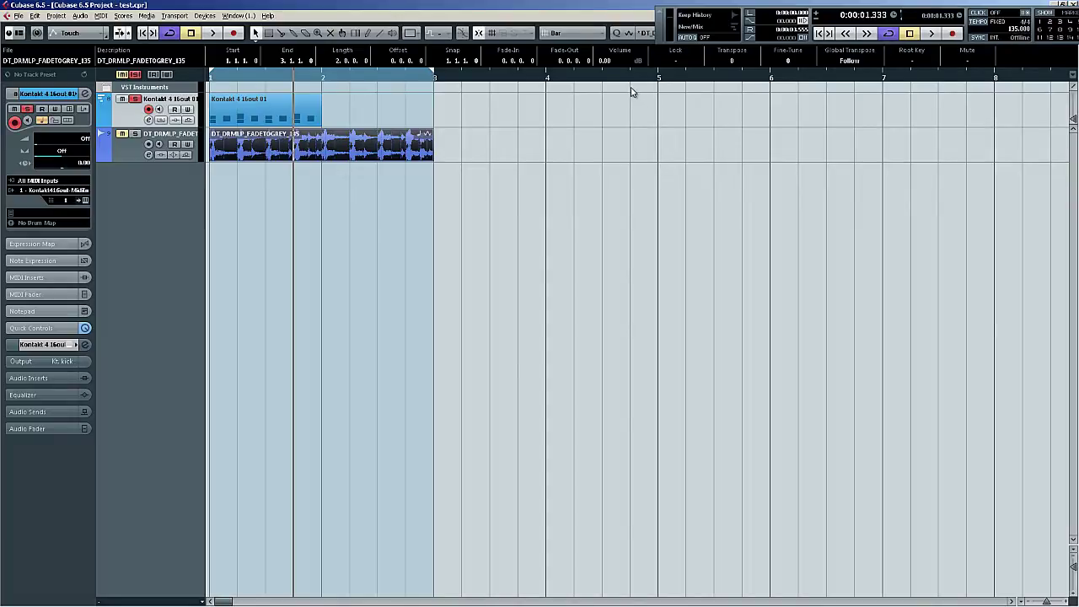
{"action": "key", "text": "ctrl+p"}
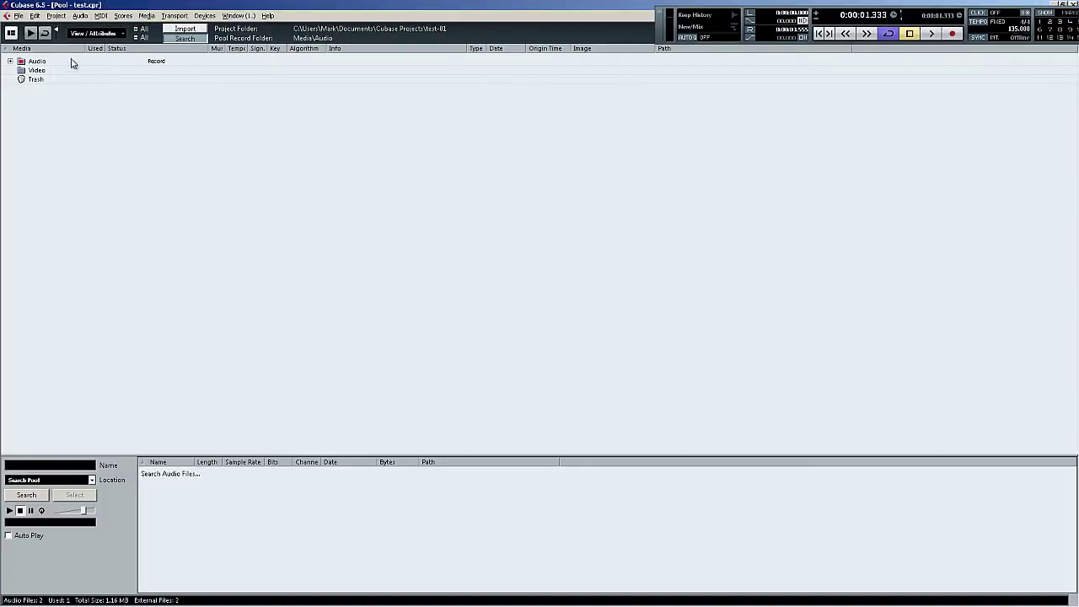
{"action": "left_click", "coordinate": [10, 61]}
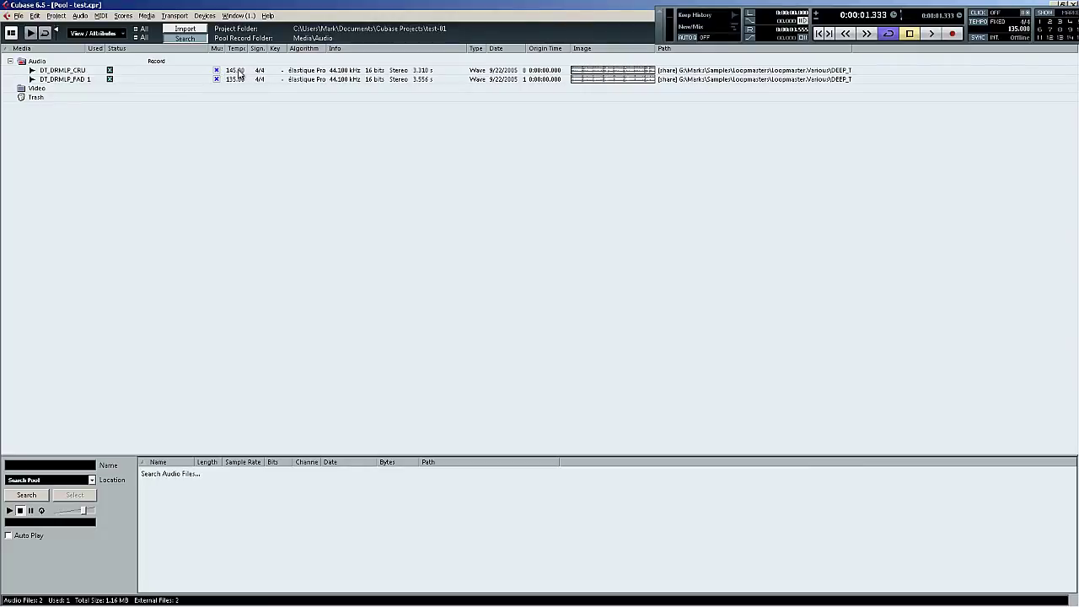
{"action": "left_click", "coordinate": [216, 80]}
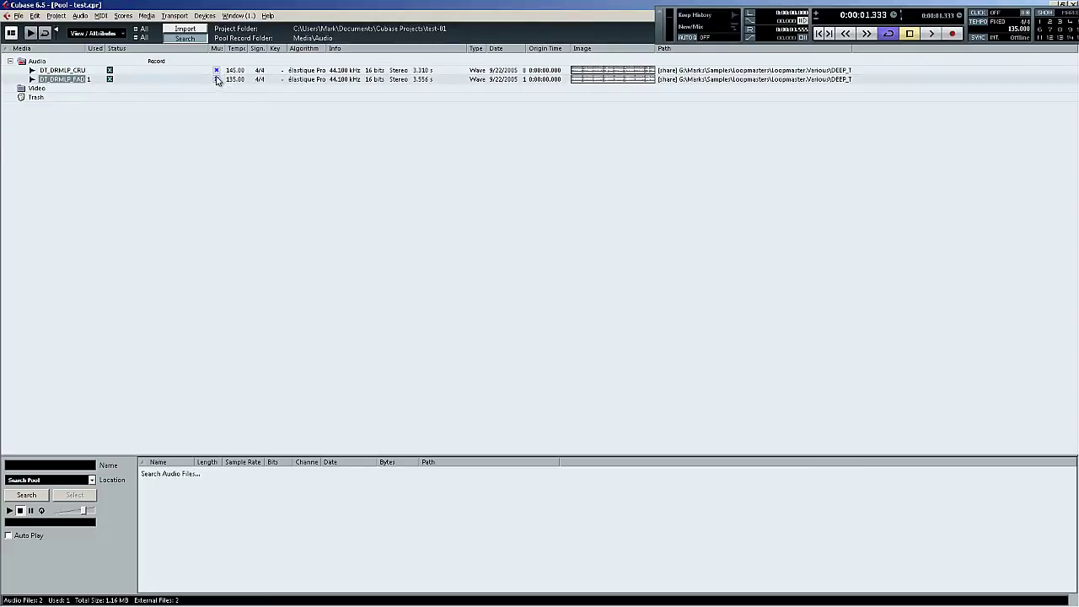
{"action": "left_click", "coordinate": [216, 70]}
Remove the DT_DRMLP_CRU clip from the Pool and recheck the remaining loop's hitpoints in the Sample Editor
{"action": "key", "text": "Delete"}
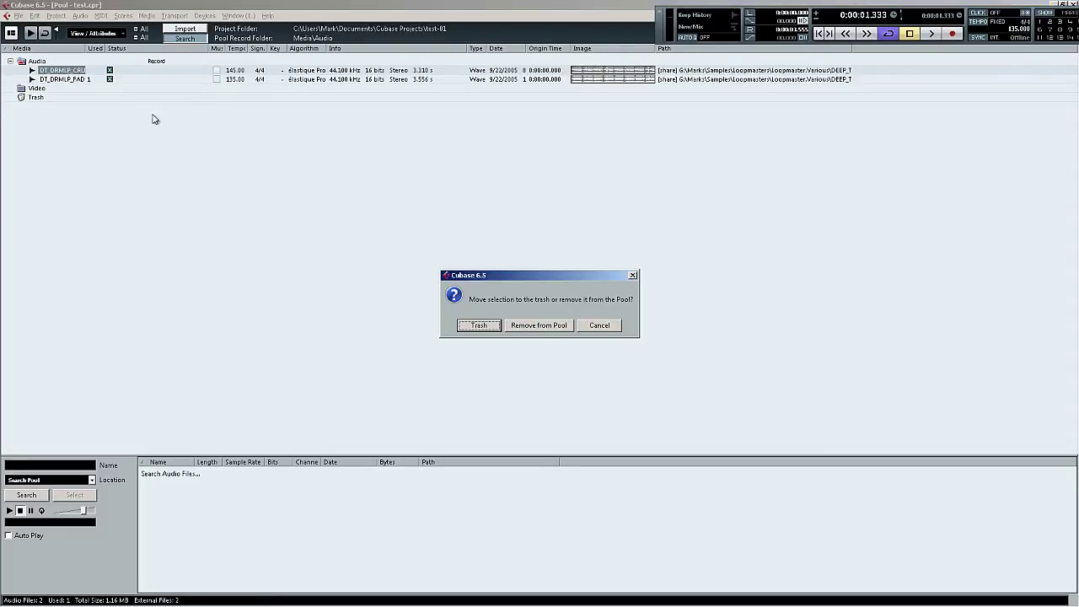
{"action": "left_click", "coordinate": [527, 327]}
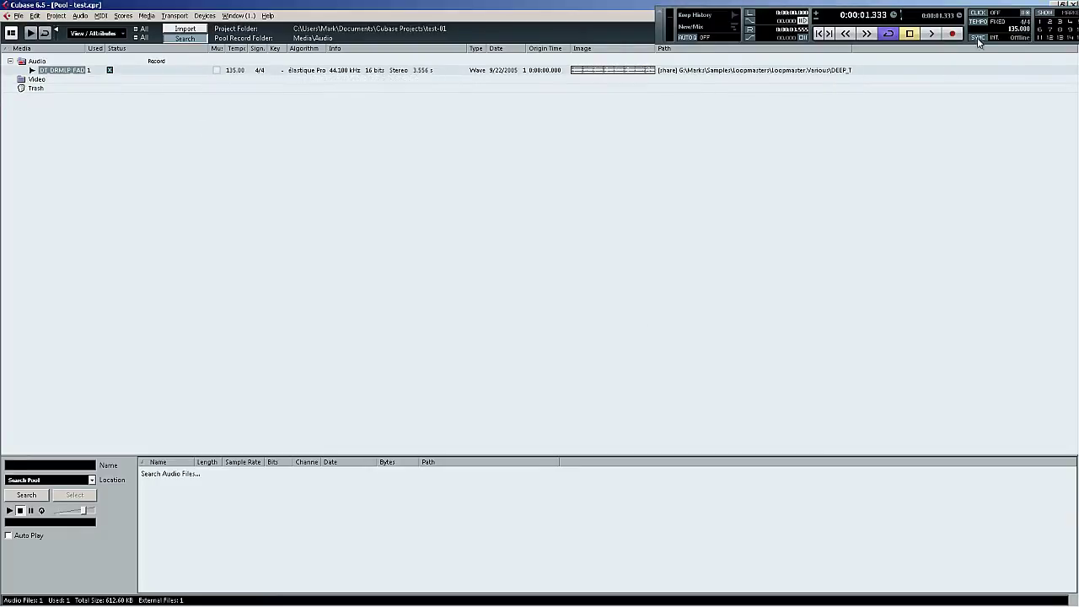
{"action": "left_click", "coordinate": [662, 15]}
{"action": "left_click", "coordinate": [1072, 16]}
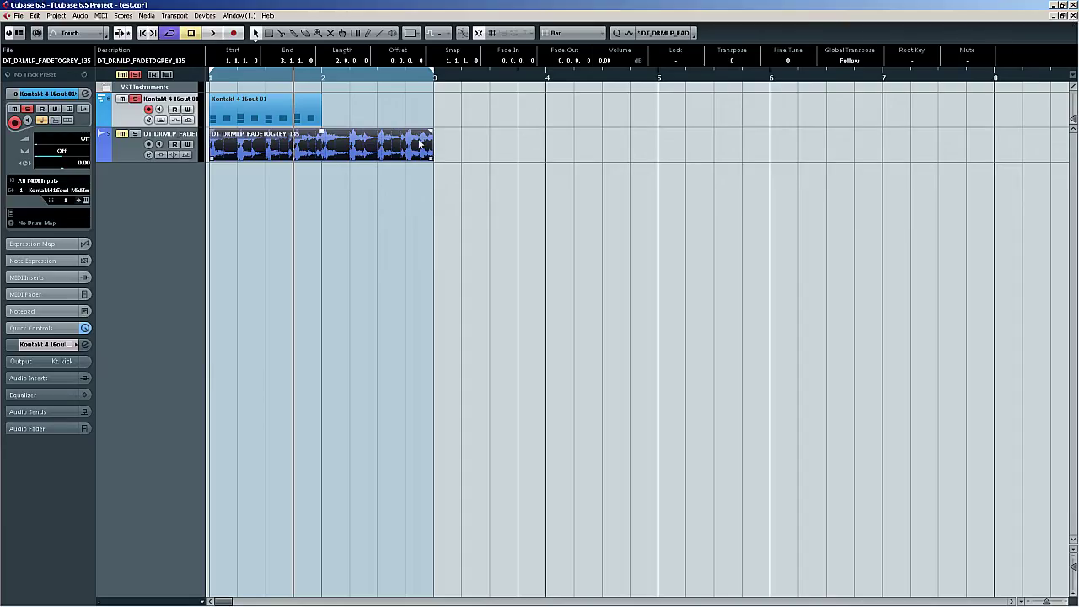
{"action": "double_click", "coordinate": [384, 147]}
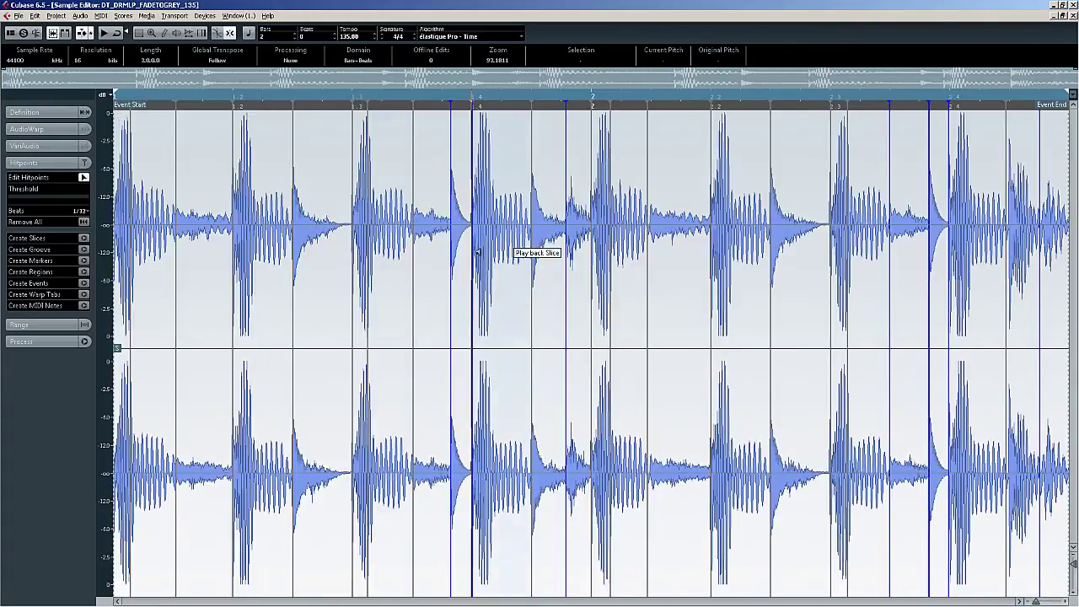
{"action": "left_click", "coordinate": [1072, 16]}
Set the cycle range to the Kontakt 4 16out 01 part, play it, and open it in the Key Editor
{"action": "left_click", "coordinate": [251, 110]}
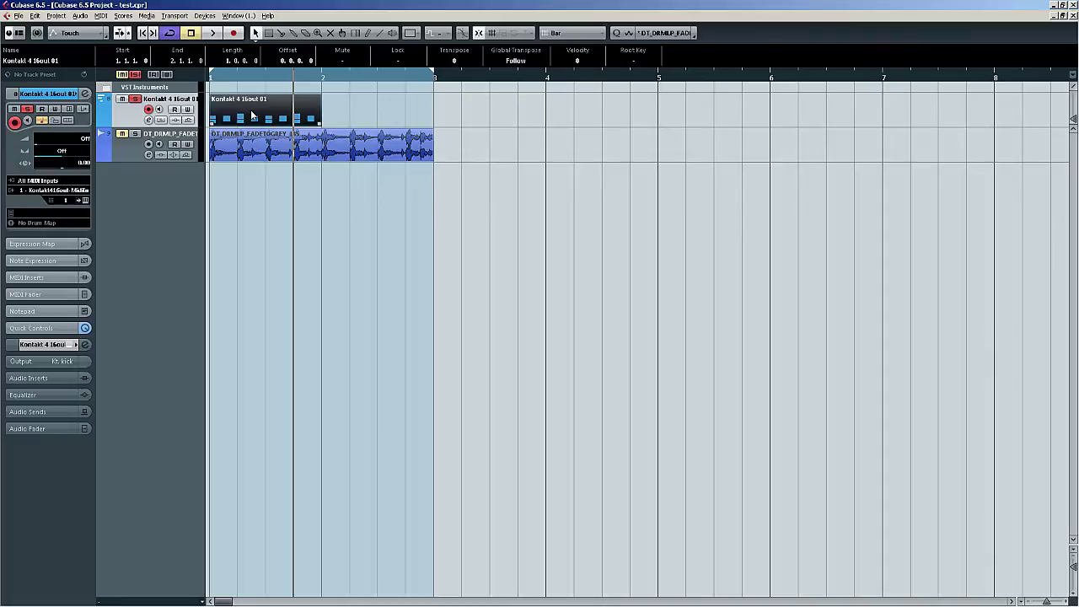
{"action": "key", "text": "p"}
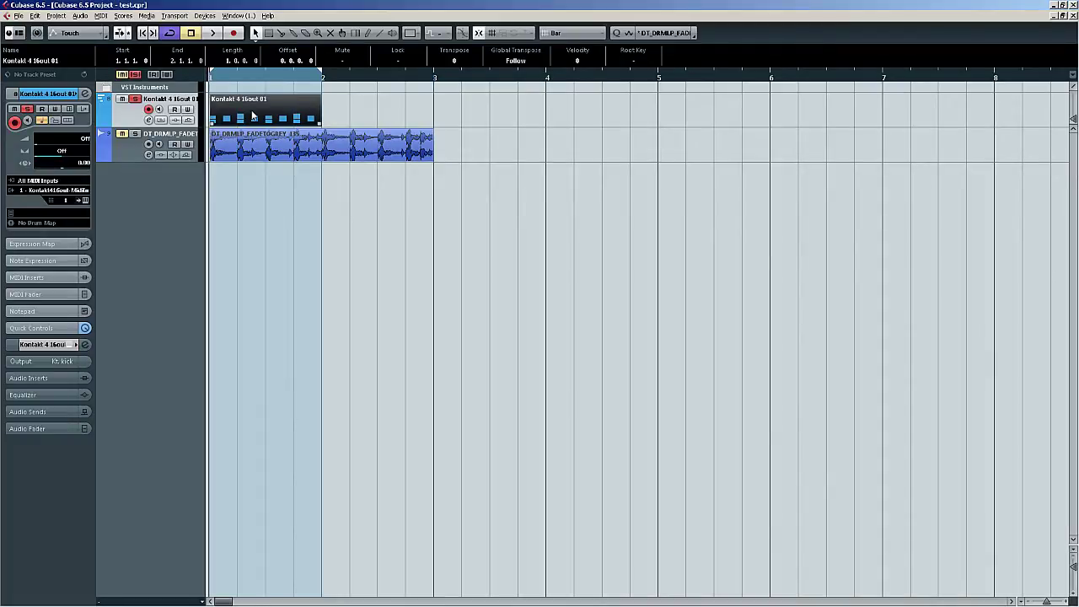
{"action": "key", "text": "space"}
{"action": "double_click", "coordinate": [250, 114]}
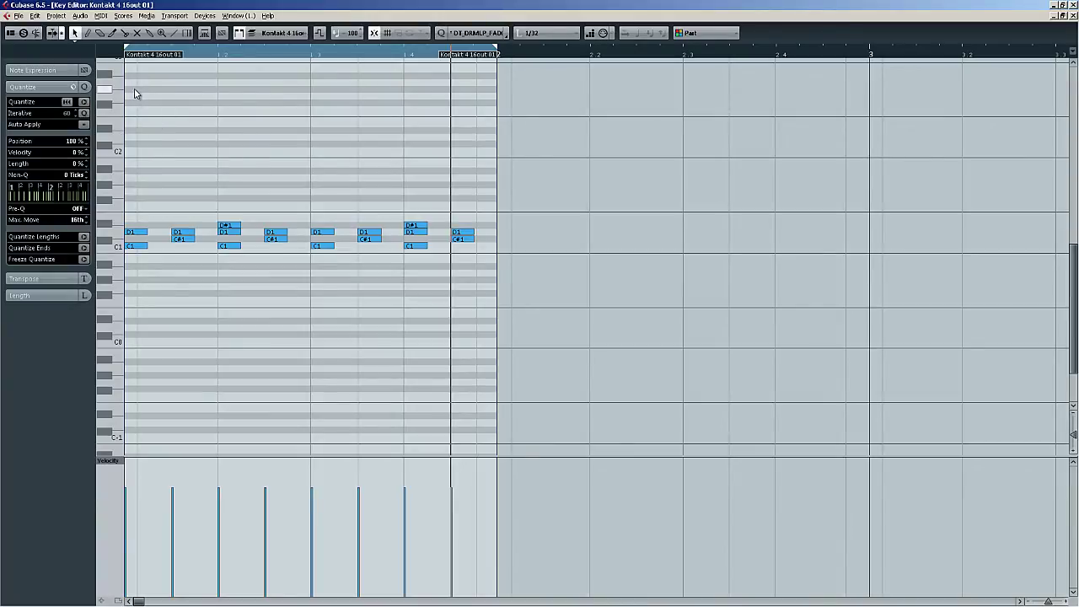
Compare the 1/16 quantize grid with the extracted groove, returning to the DT_DRMLP_FADETOGREY_135 preset
{"action": "left_click", "coordinate": [493, 37]}
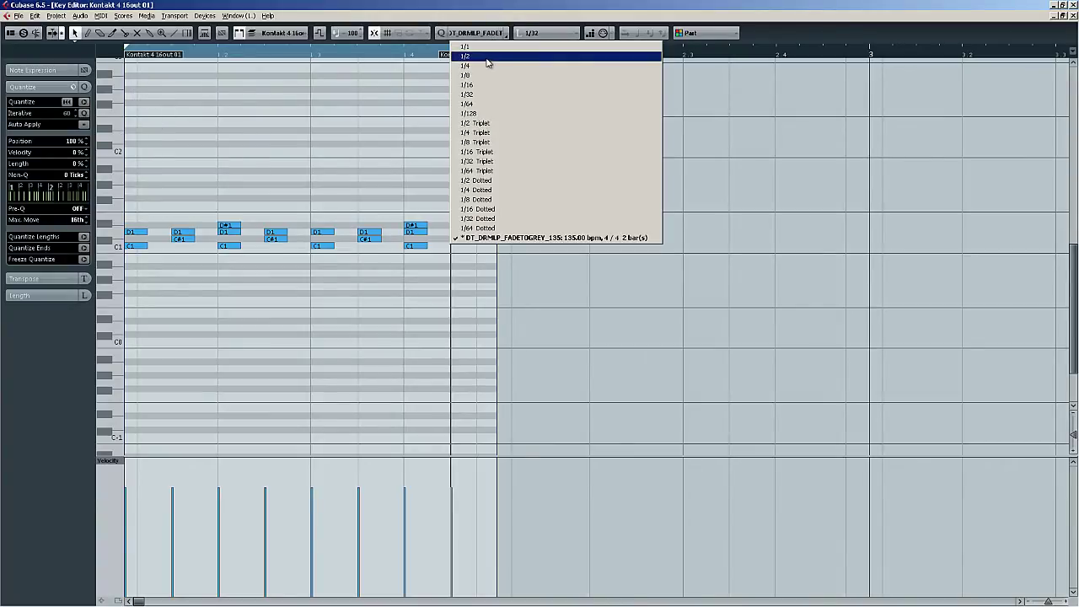
{"action": "left_click", "coordinate": [480, 86]}
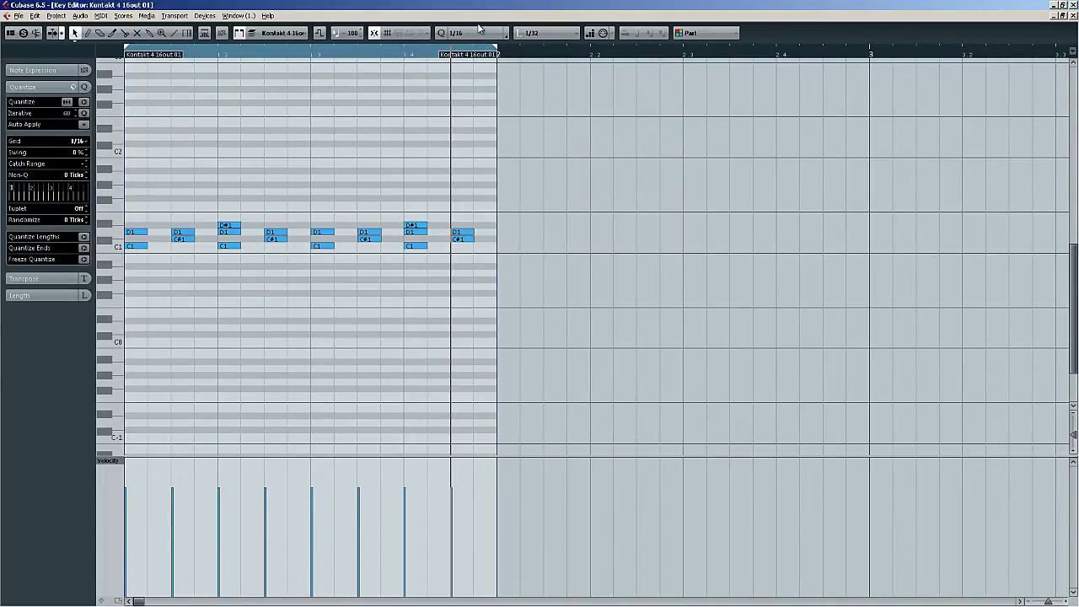
{"action": "left_click", "coordinate": [480, 33]}
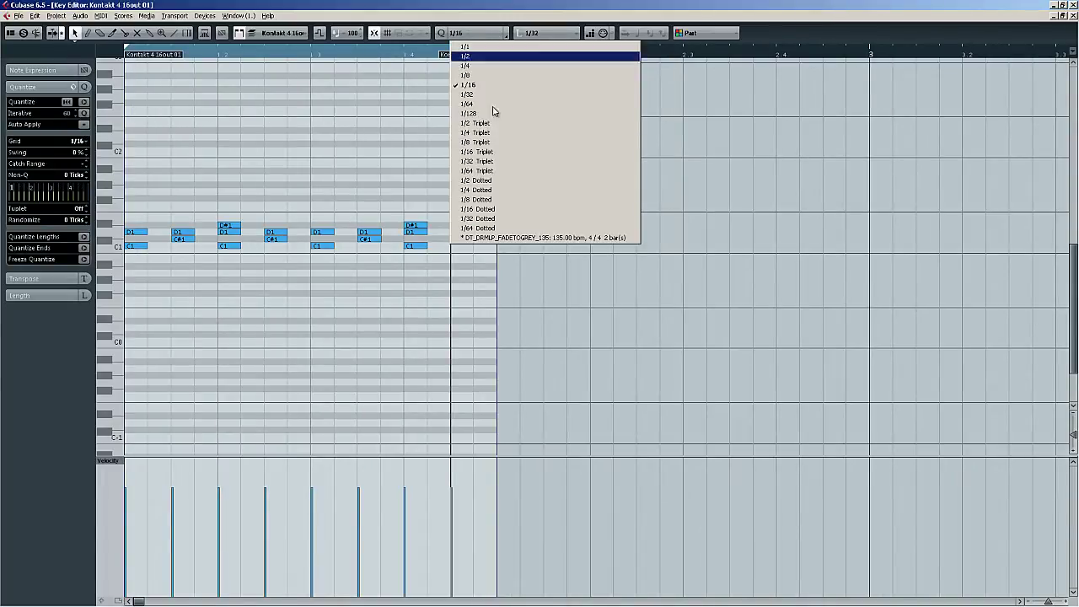
{"action": "left_click", "coordinate": [529, 239]}
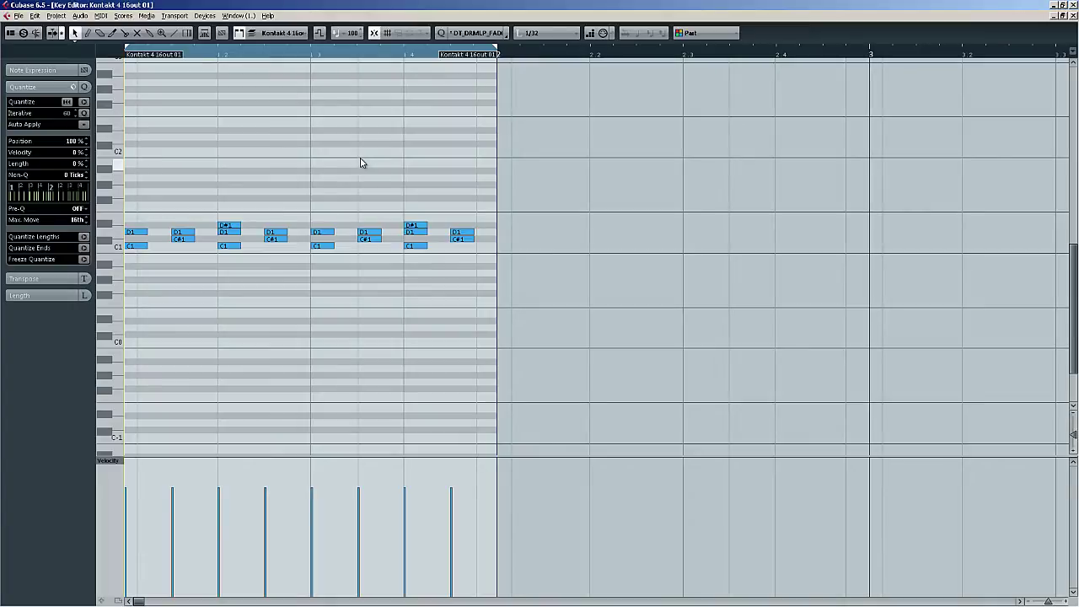
Quantize all notes in the part to the DT_DRMLP_FADETOGREY_135 groove, comparing with and without it, and audition the result
{"action": "key", "text": "ctrl+a"}
{"action": "key", "text": "q"}
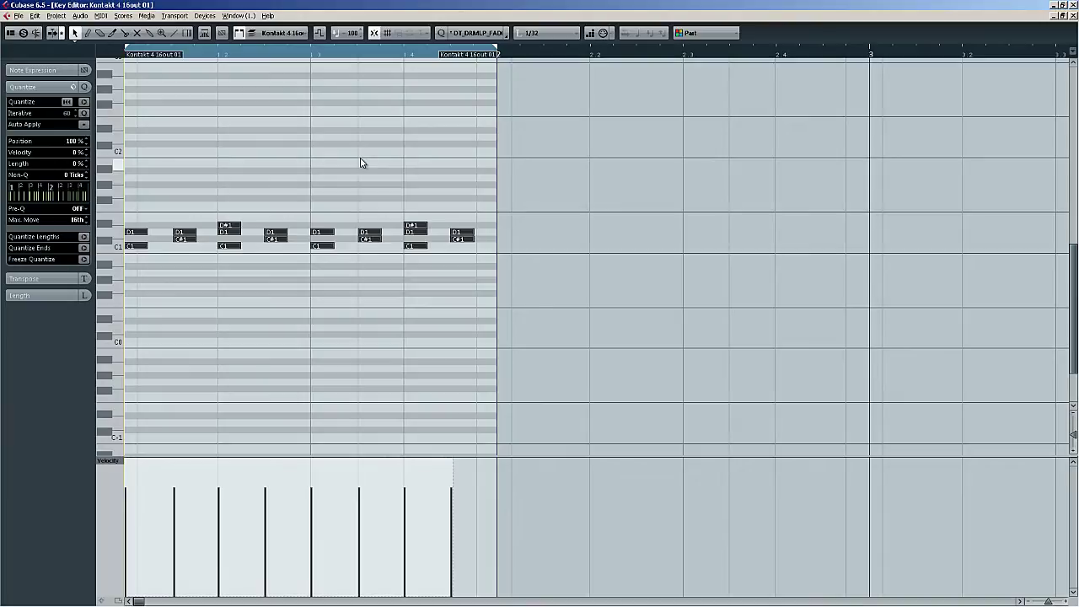
{"action": "key", "text": "q"}
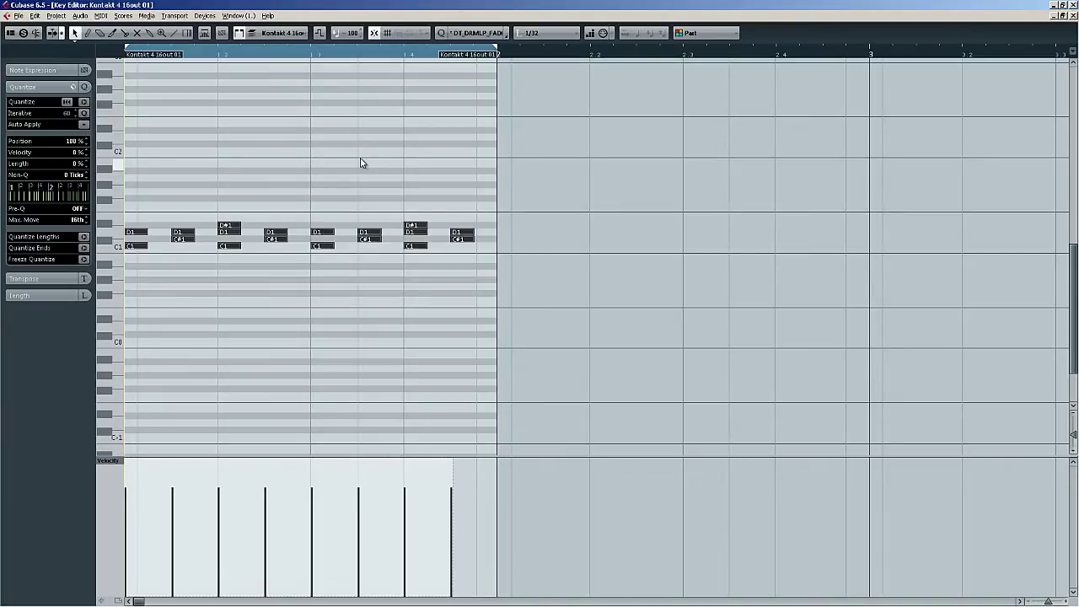
{"action": "key", "text": "q"}
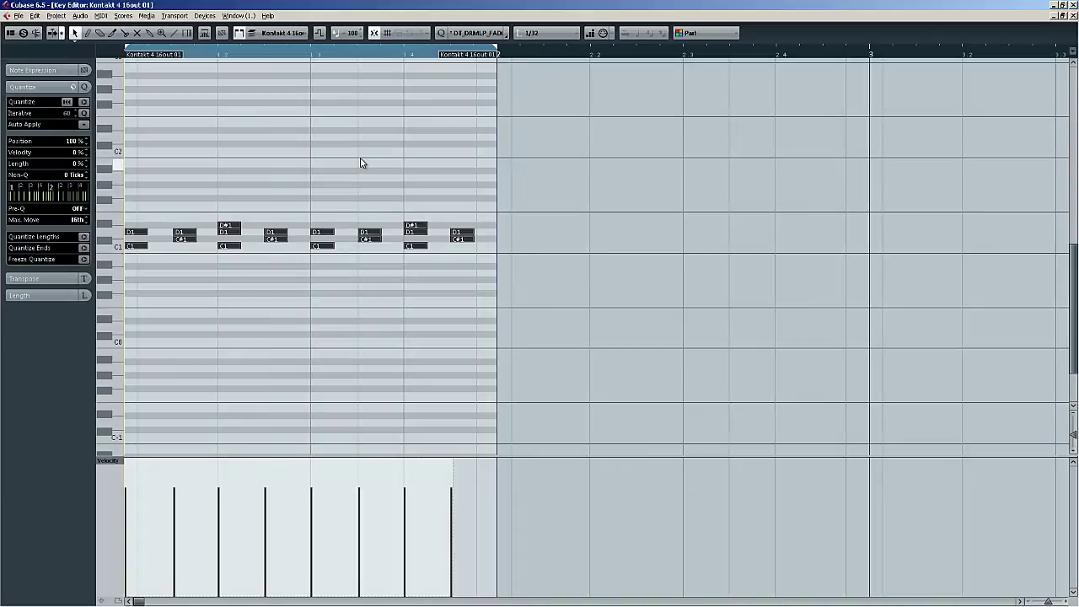
{"action": "key", "text": "space"}
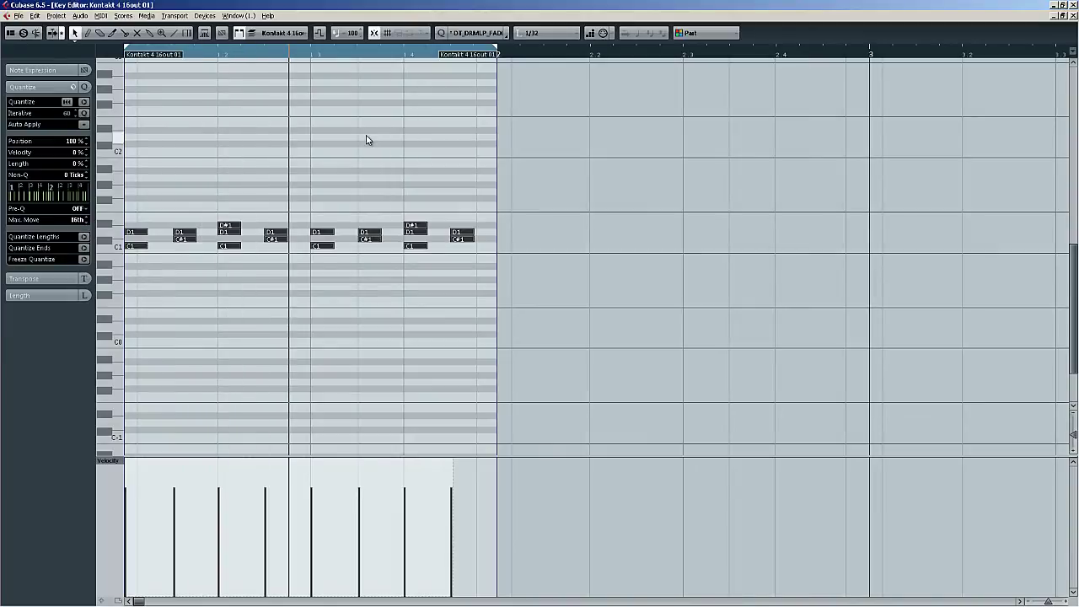
Choose the Draw tool and set the length quantize to 1/16
{"action": "right_click", "coordinate": [364, 129]}
{"action": "left_click", "coordinate": [381, 136]}
{"action": "left_click", "coordinate": [539, 33]}
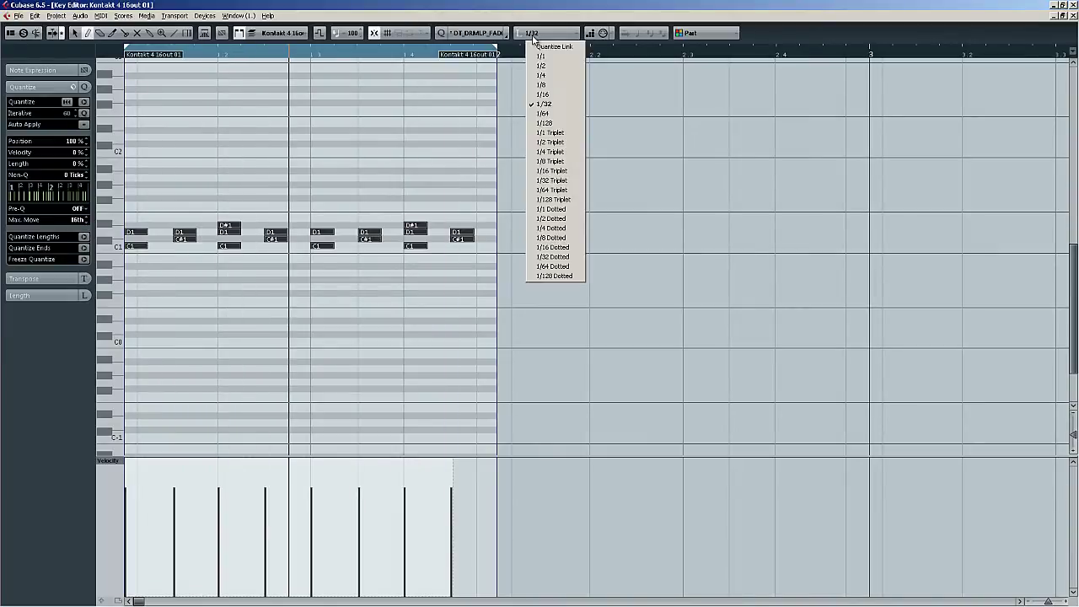
{"action": "left_click", "coordinate": [538, 96]}
Try drawing eight test notes between A1 and D2 on the groove's positions above the existing notes, and undo them all
{"action": "left_click", "coordinate": [187, 162]}
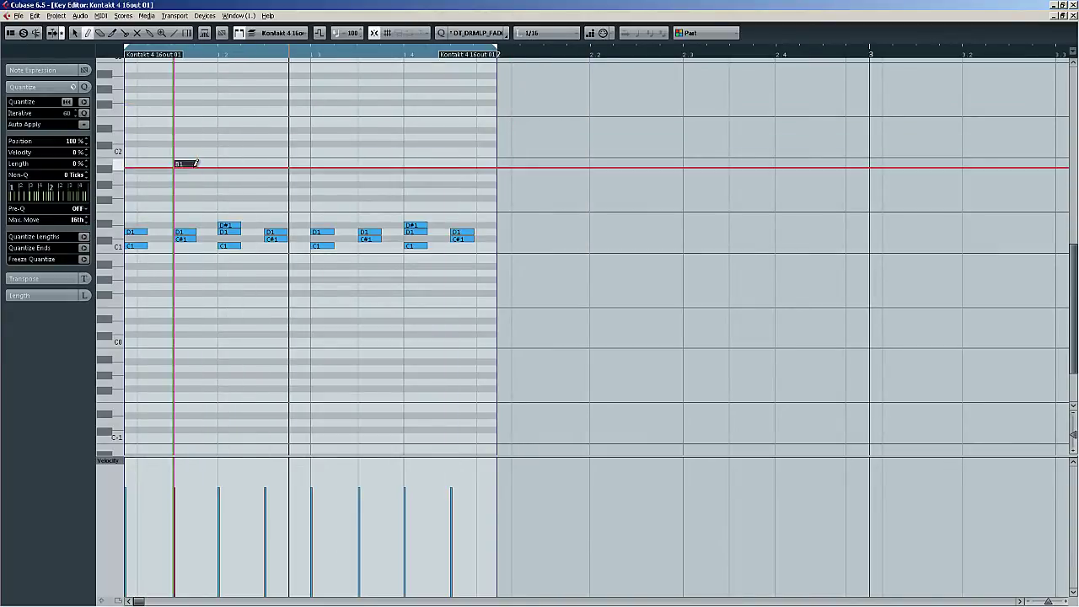
{"action": "left_click", "coordinate": [226, 177]}
{"action": "left_click", "coordinate": [274, 177]}
{"action": "left_click", "coordinate": [331, 162]}
{"action": "left_click", "coordinate": [394, 137]}
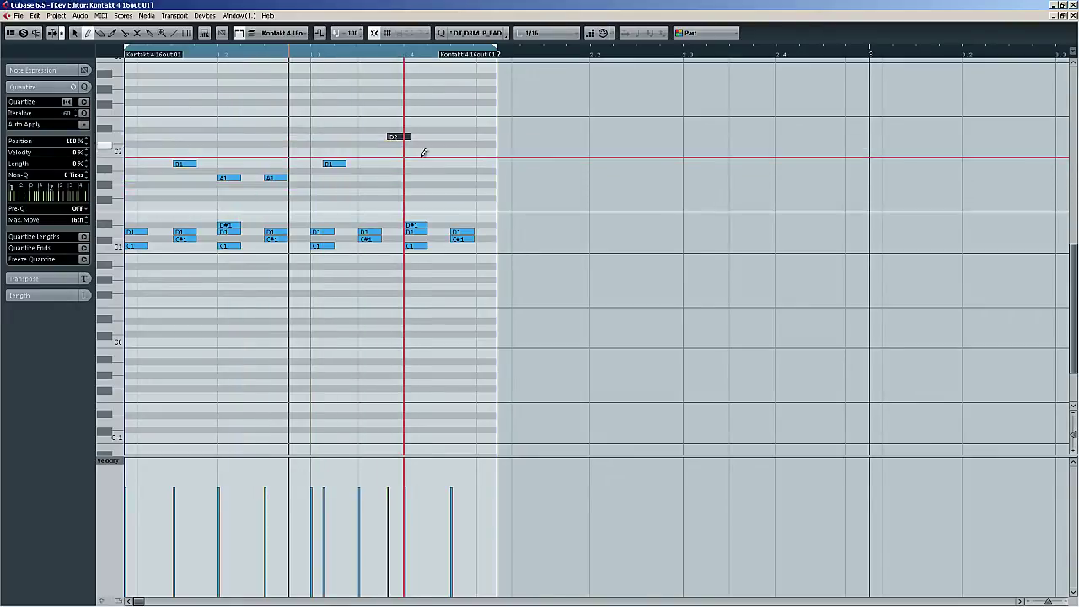
{"action": "left_click", "coordinate": [412, 163]}
{"action": "left_click", "coordinate": [457, 171]}
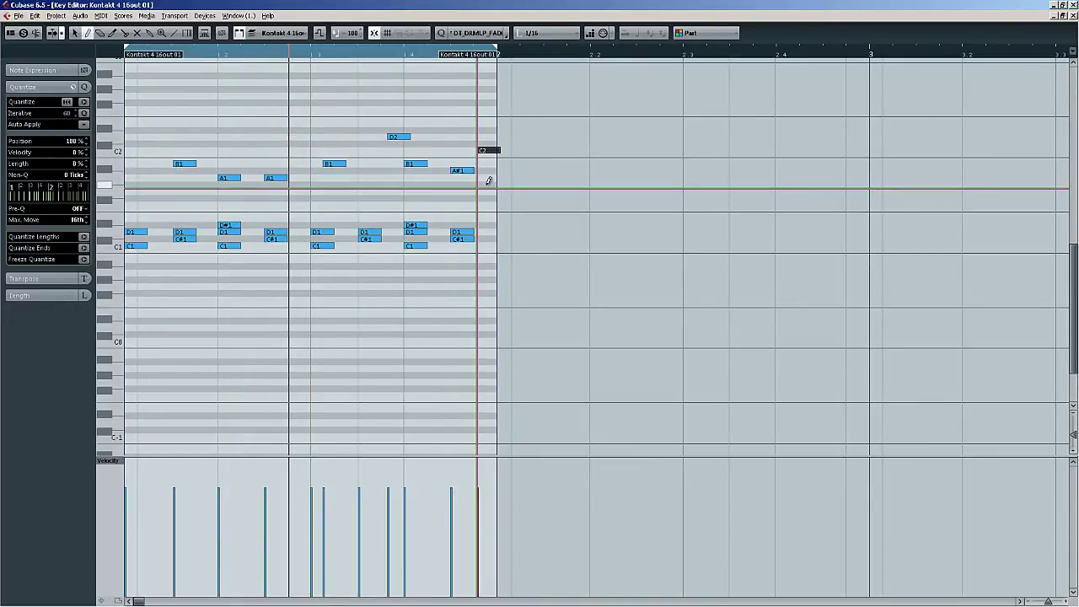
{"action": "key", "text": "ctrl+z"}
{"action": "key", "text": "ctrl+z"}
{"action": "key", "text": "ctrl+z"}
{"action": "key", "text": "ctrl+z"}
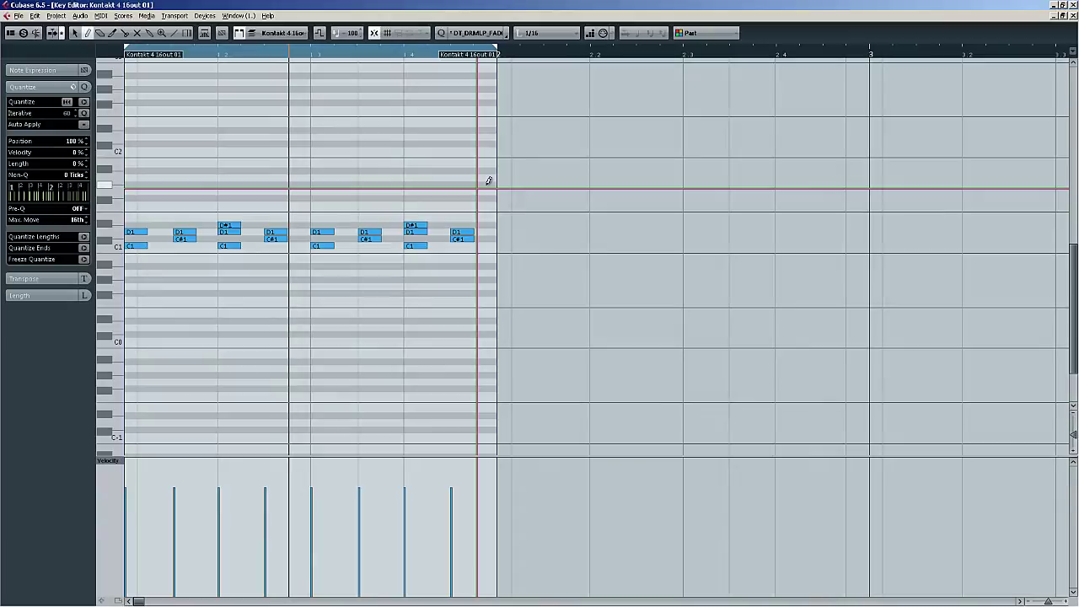
Switch back to the Object Selection tool, audition the groove-quantized part, and return to the Project window
{"action": "key", "text": "space"}
{"action": "key", "text": "1"}
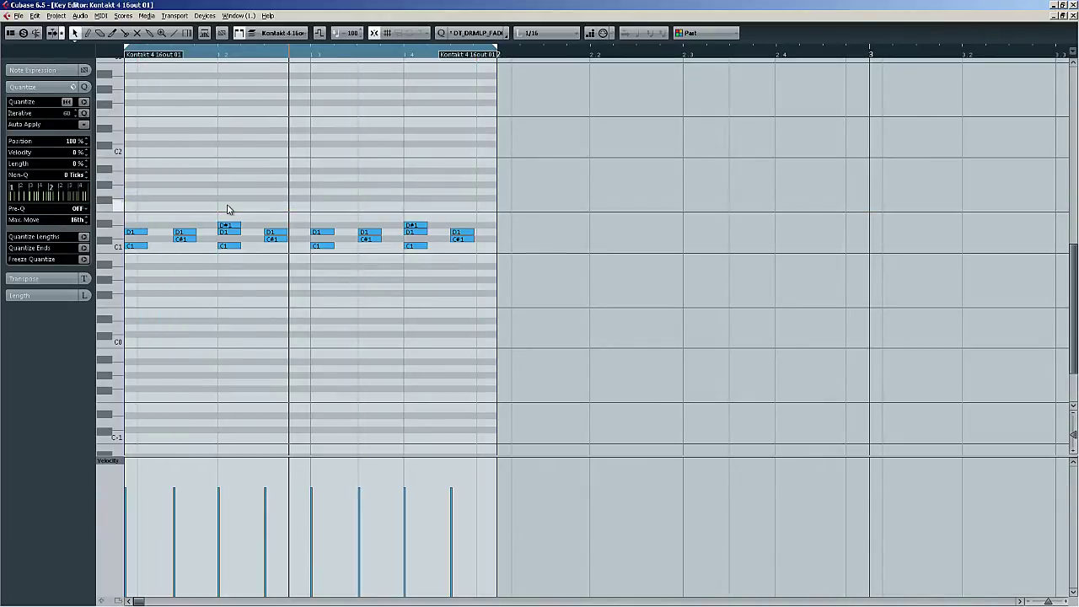
{"action": "key", "text": "space"}
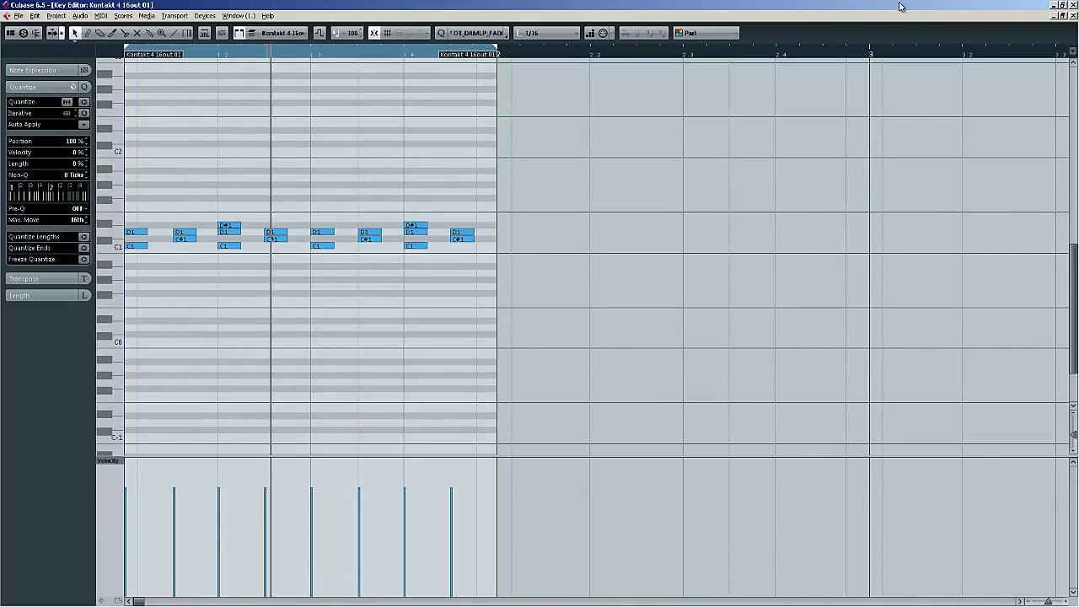
{"action": "key", "text": "F3"}
{"action": "key", "text": "space"}
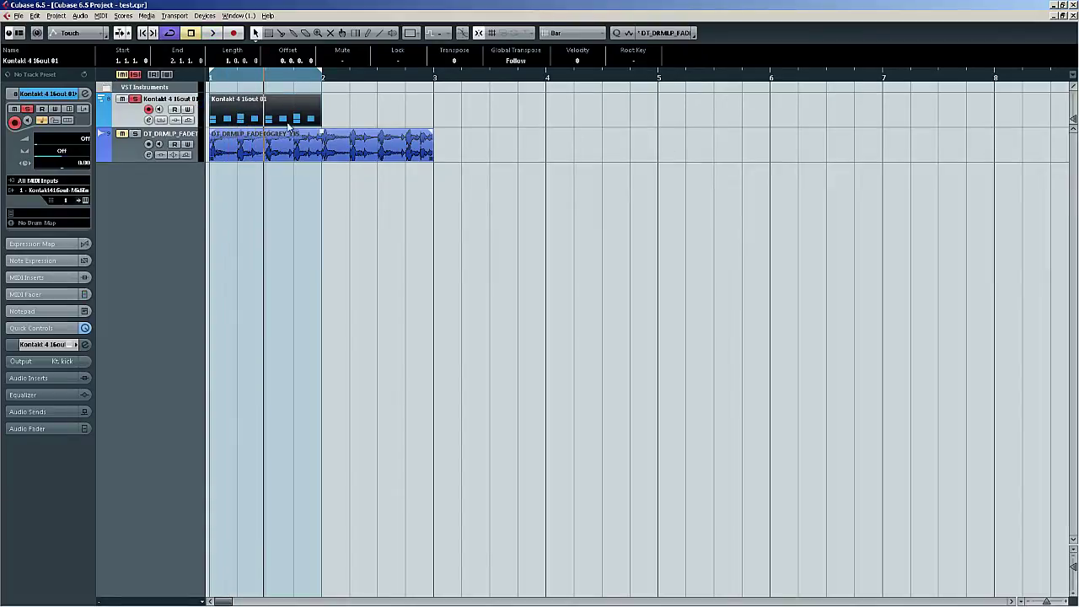
Extend the Kontakt 4 16out 01 part to bar 3, open it for note editing, and play it with the loop range covering both bars
{"action": "left_click_drag", "start_coordinate": [321, 122], "coordinate": [434, 122]}
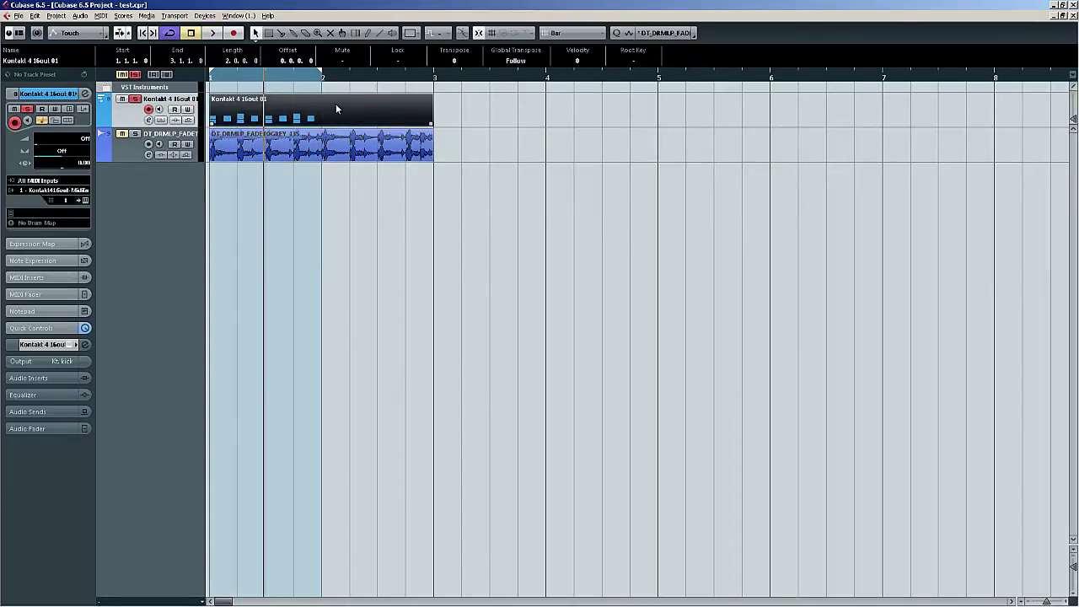
{"action": "double_click", "coordinate": [336, 106]}
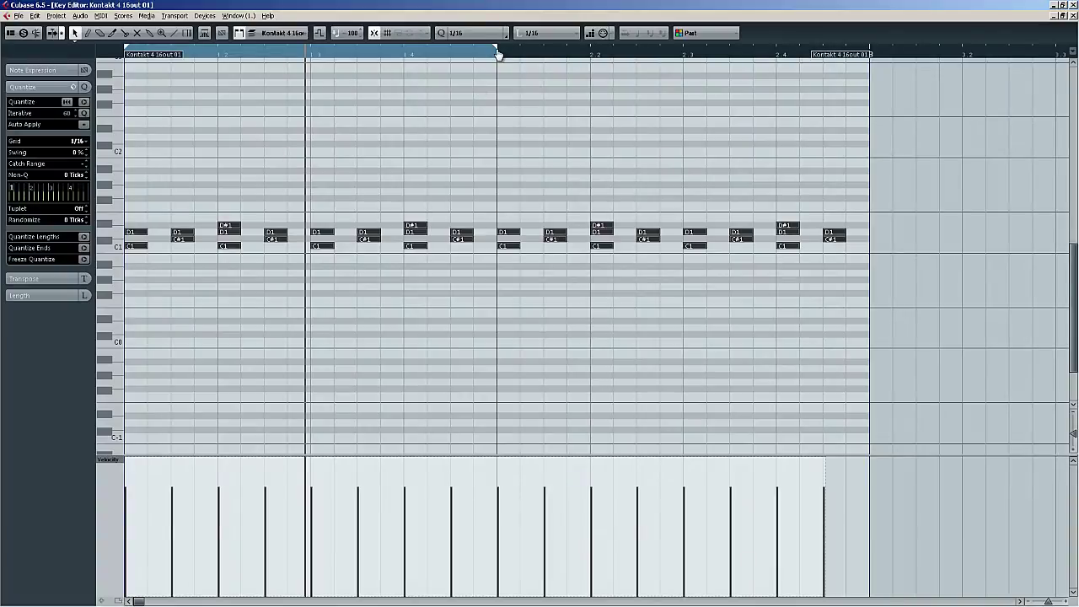
{"action": "key", "text": "p"}
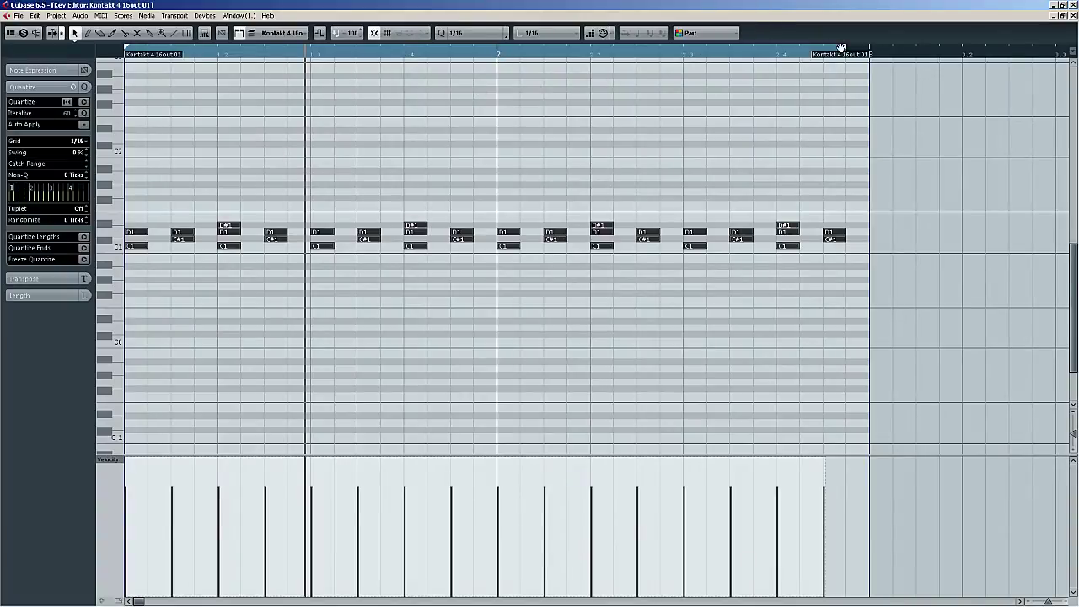
{"action": "left_click_drag", "start_coordinate": [845, 52], "coordinate": [872, 54]}
{"action": "key", "text": "KP_Decimal"}
{"action": "key", "text": "space"}
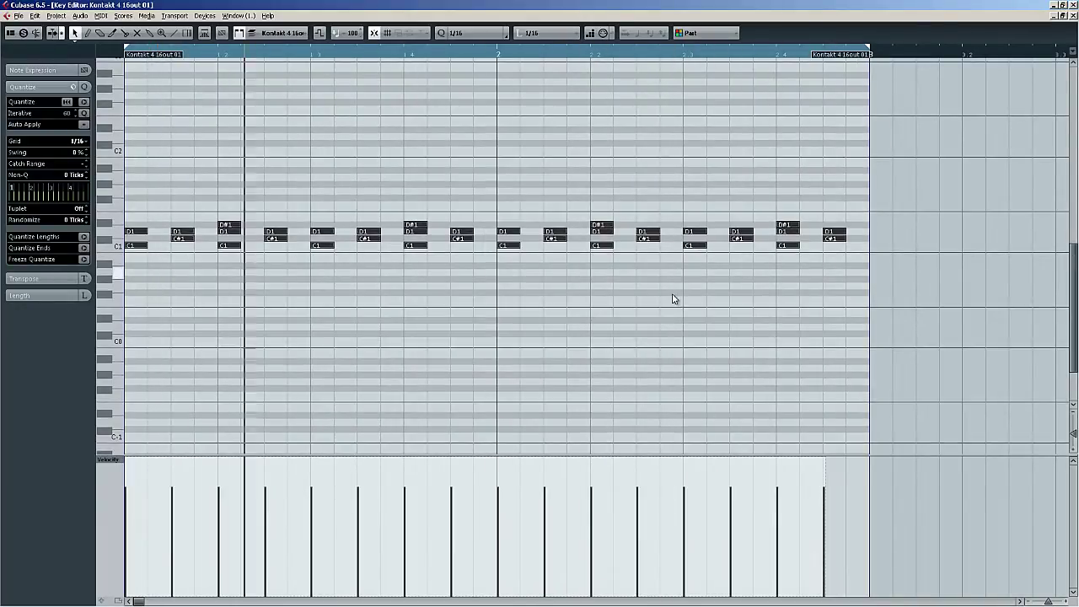
In bar 1, move the off-beat D1 note of beat 1 one sixteenth later and draw D1 notes on the last sixteenth of beats 2, 3 and 4
{"action": "key", "text": "ctrl+a"}
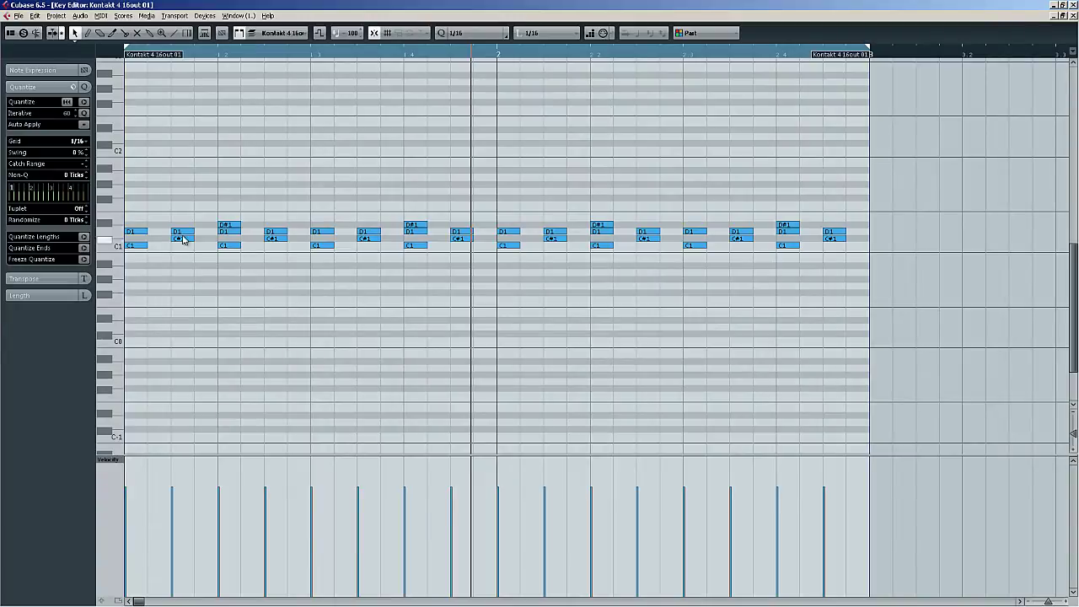
{"action": "left_click_drag", "start_coordinate": [180, 233], "coordinate": [196, 237]}
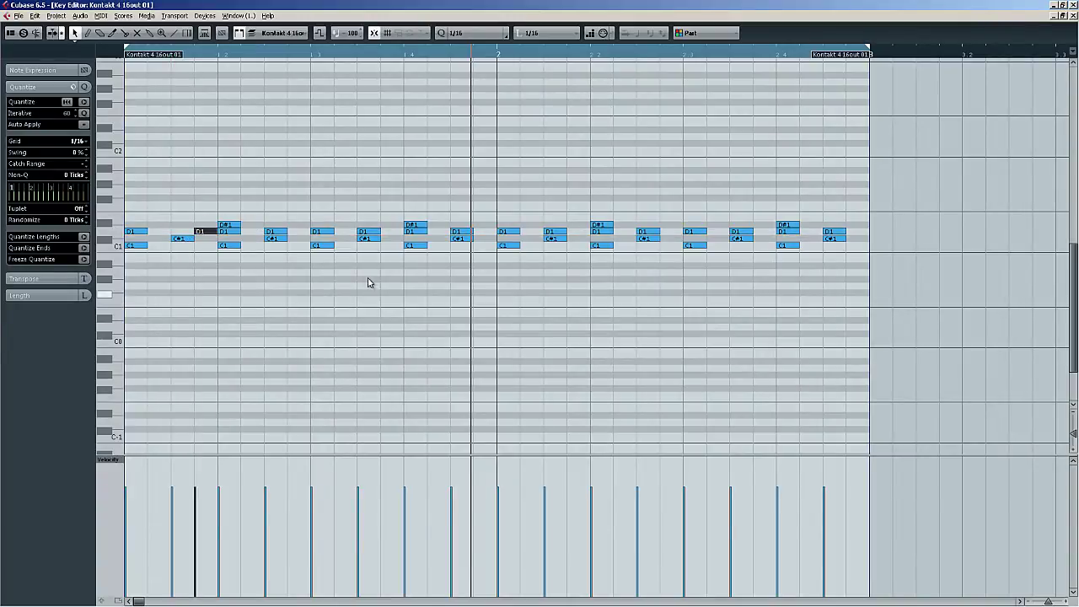
{"action": "right_click", "coordinate": [270, 275]}
{"action": "left_click", "coordinate": [286, 275]}
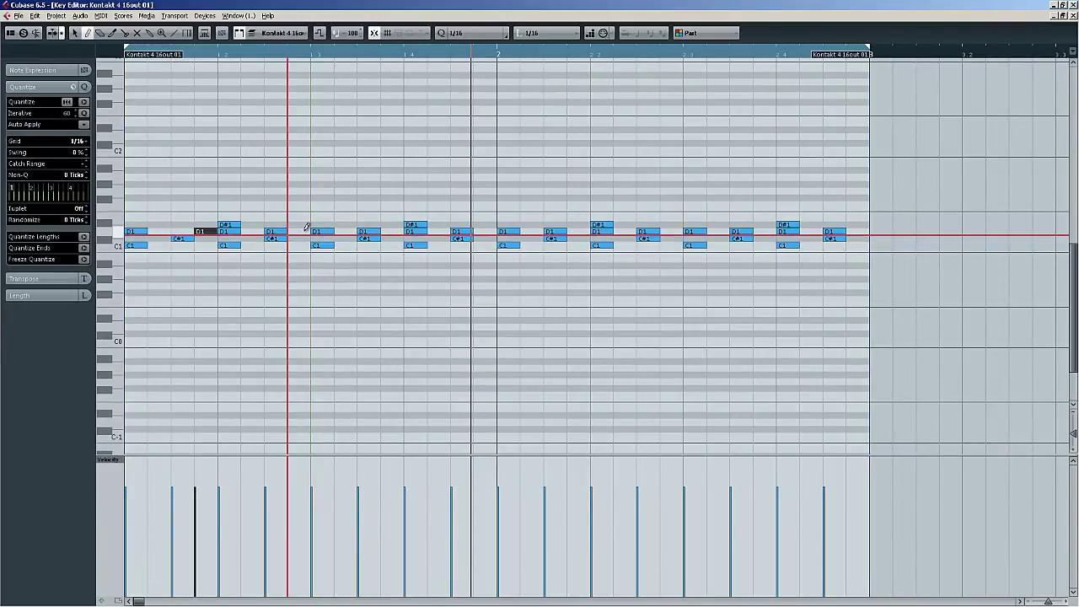
{"action": "left_click", "coordinate": [295, 231]}
{"action": "left_click", "coordinate": [393, 231]}
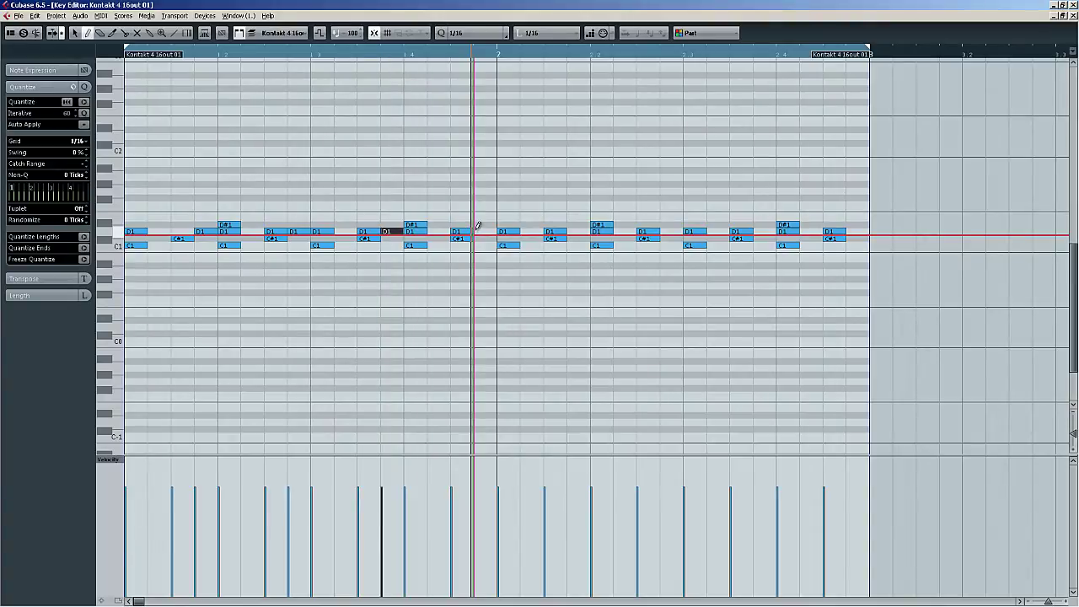
{"action": "left_click", "coordinate": [477, 231]}
Delete the original D1 notes on the third sixteenth of beats 2, 3 and 4 in bar 1
{"action": "right_click", "coordinate": [329, 267]}
{"action": "left_click", "coordinate": [330, 266]}
{"action": "left_click", "coordinate": [278, 232]}
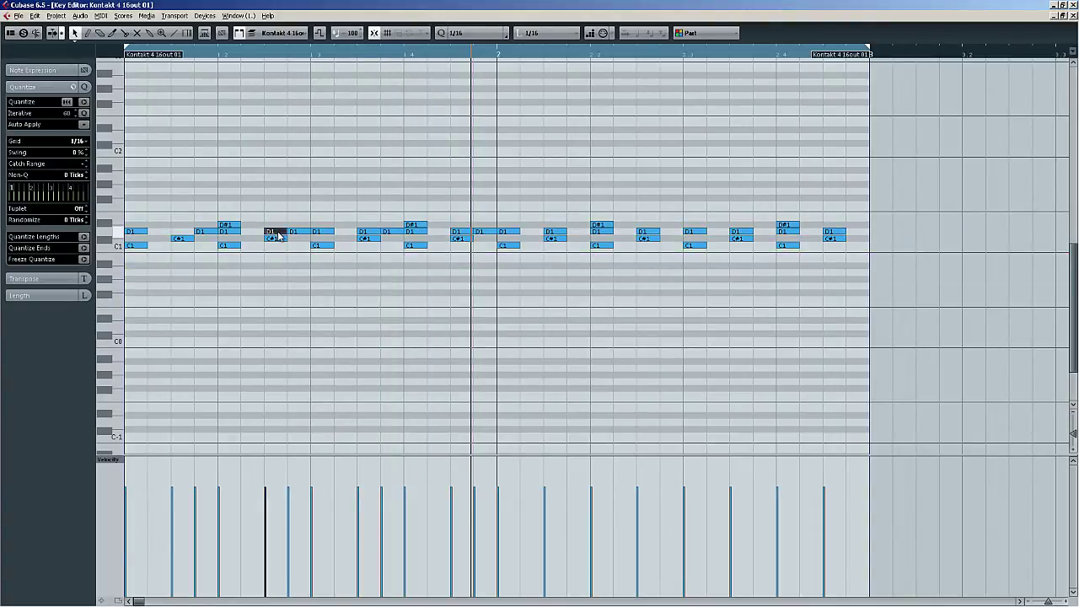
{"action": "key", "text": "Delete"}
{"action": "left_click", "coordinate": [363, 232]}
{"action": "key", "text": "Delete"}
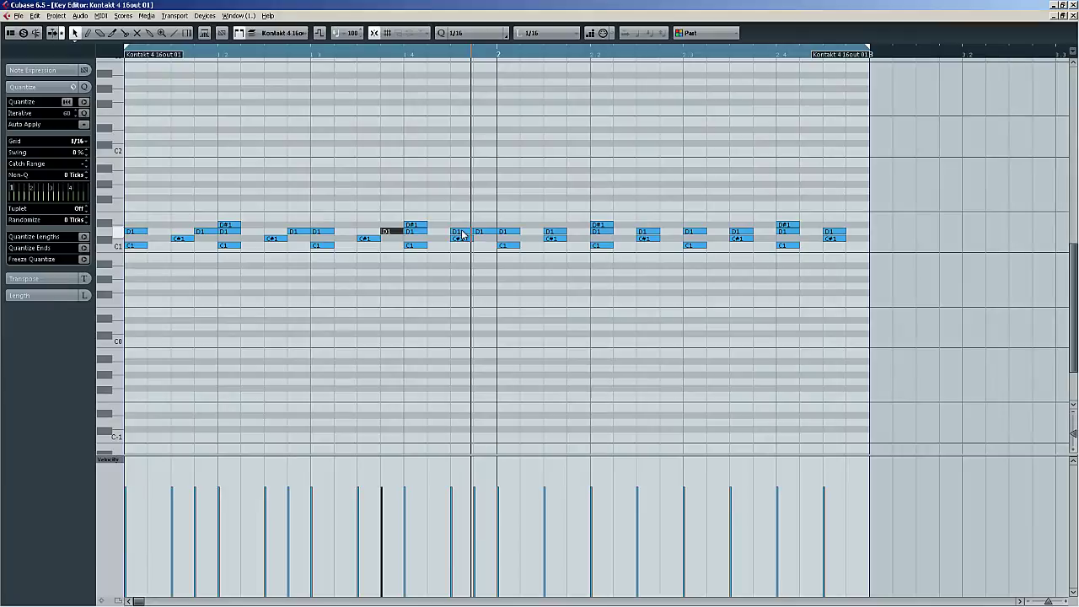
{"action": "left_click", "coordinate": [461, 232]}
{"action": "key", "text": "Delete"}
Give bar 2 the same D1 pattern as bar 1, with the off-beat hits on each beat's last sixteenth, and clear the note selection
{"action": "right_click", "coordinate": [559, 239]}
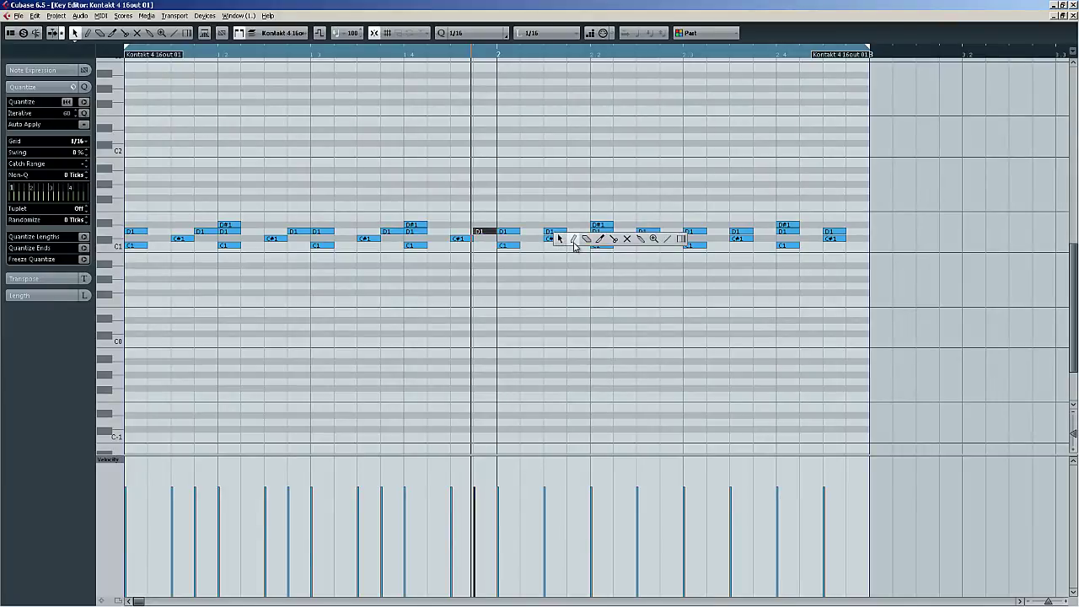
{"action": "left_click", "coordinate": [574, 243]}
{"action": "key", "text": "1"}
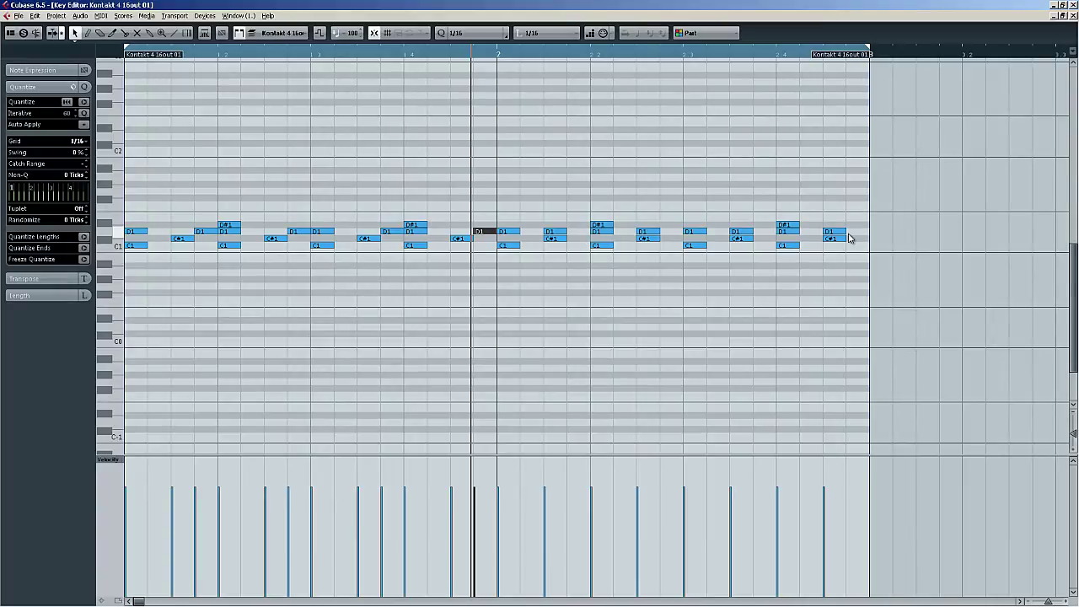
{"action": "left_click_drag", "start_coordinate": [849, 237], "coordinate": [147, 231]}
{"action": "key", "text": "ctrl+z"}
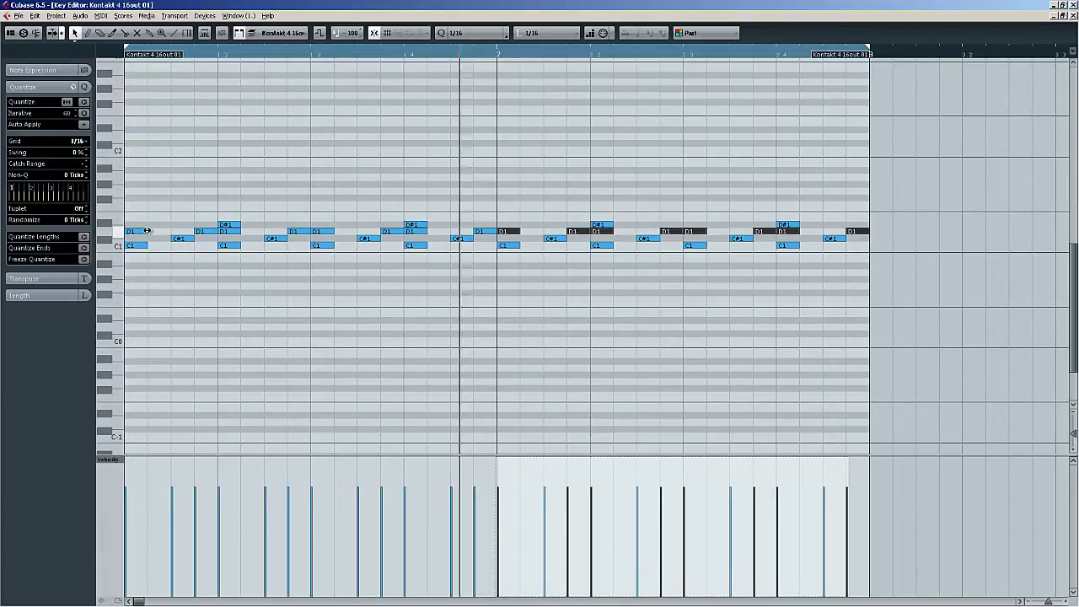
{"action": "left_click", "coordinate": [209, 146]}
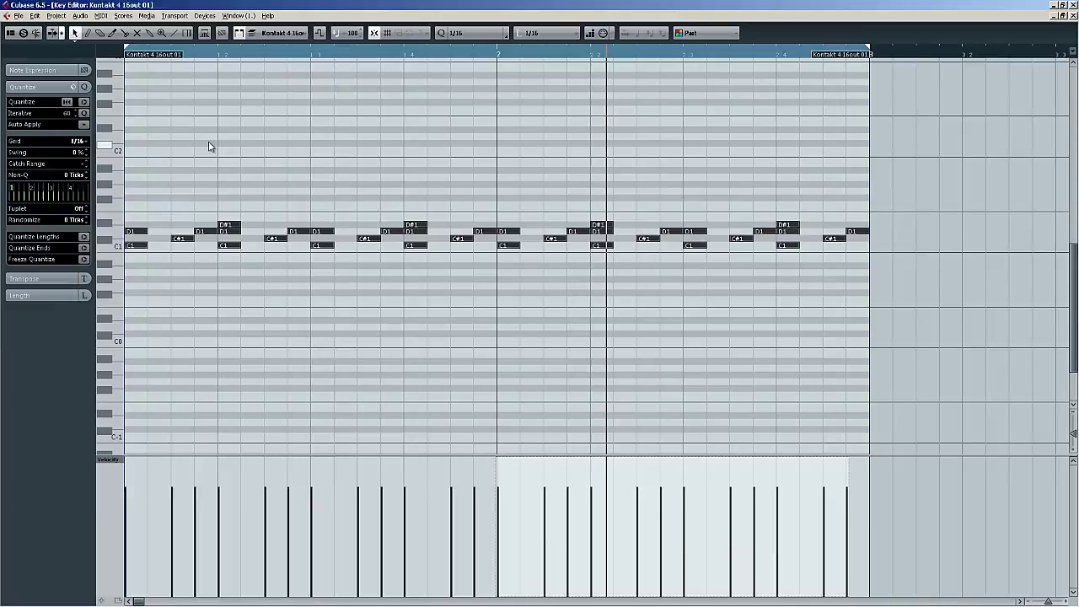
Choose the DT_DRMLP_FADETOGREY_135 groove as the quantize preset and try it on the part twice, undoing it each time for comparison
{"action": "left_click", "coordinate": [472, 33]}
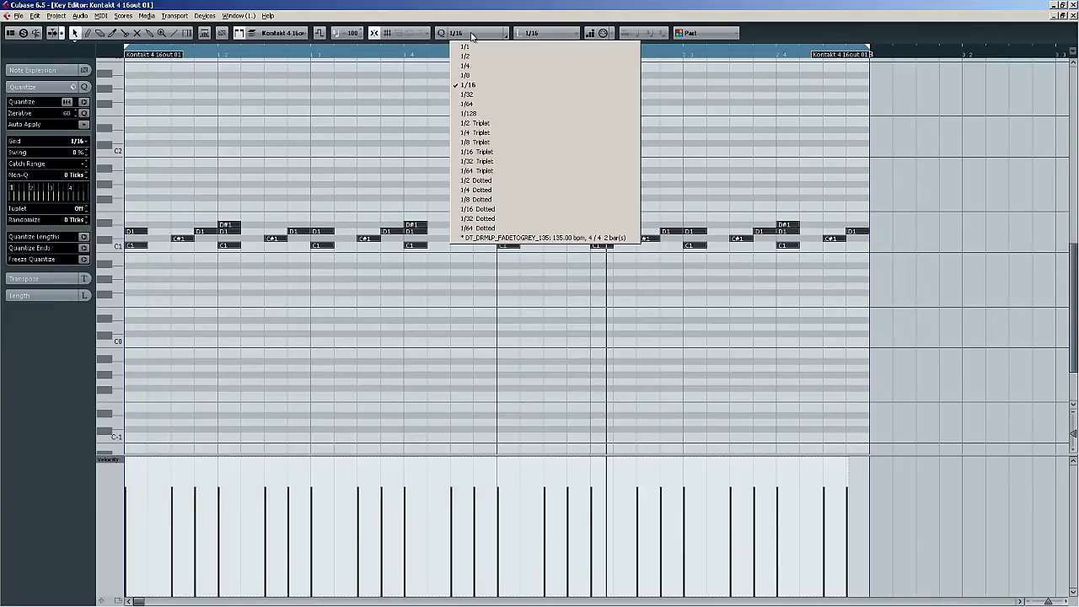
{"action": "left_click", "coordinate": [523, 238]}
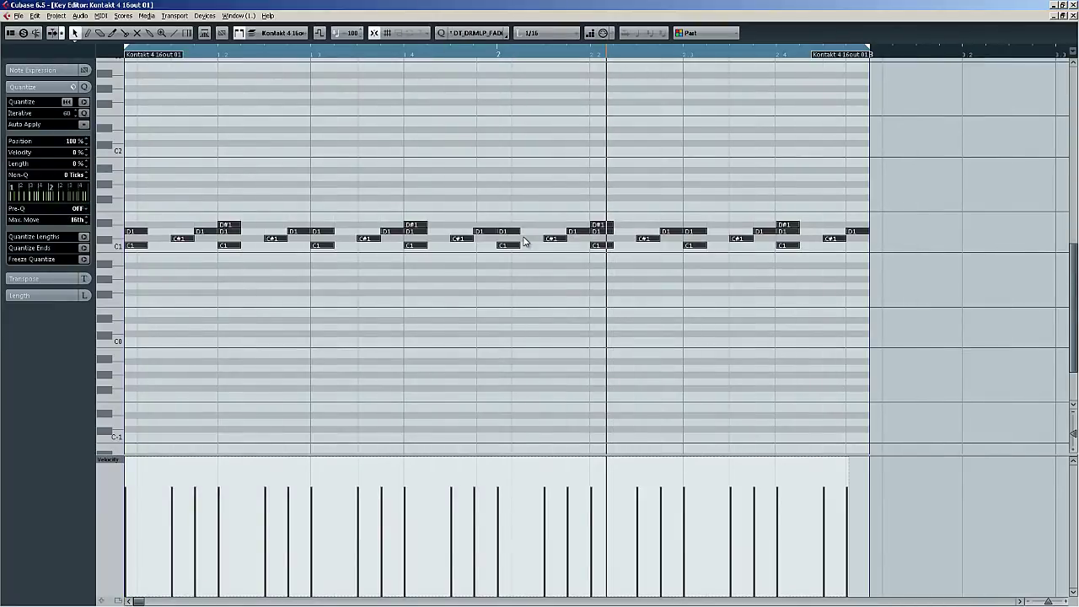
{"action": "key", "text": "q"}
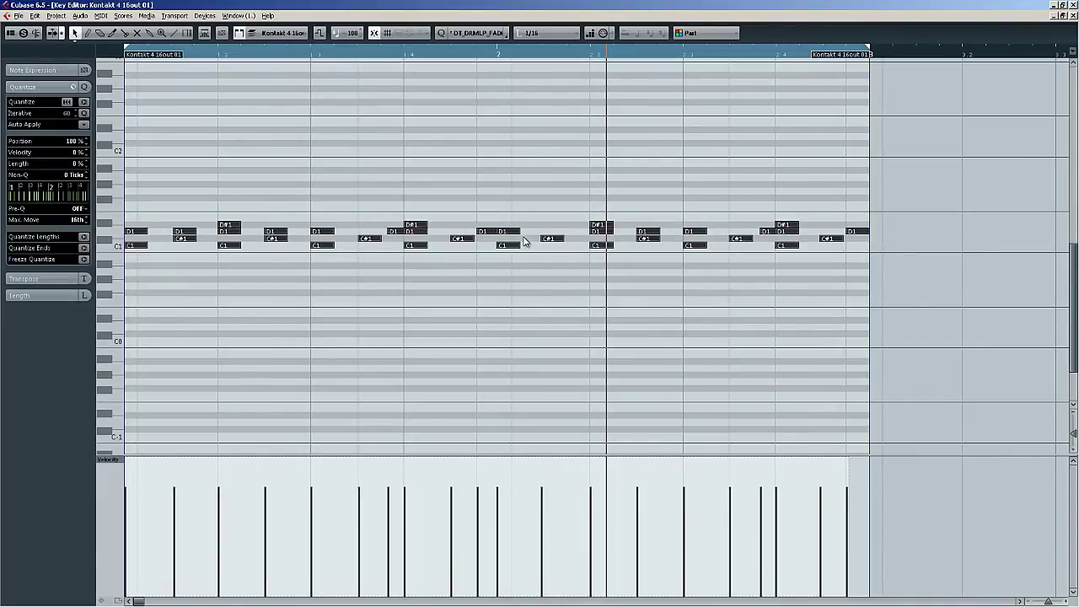
{"action": "key", "text": "ctrl+z"}
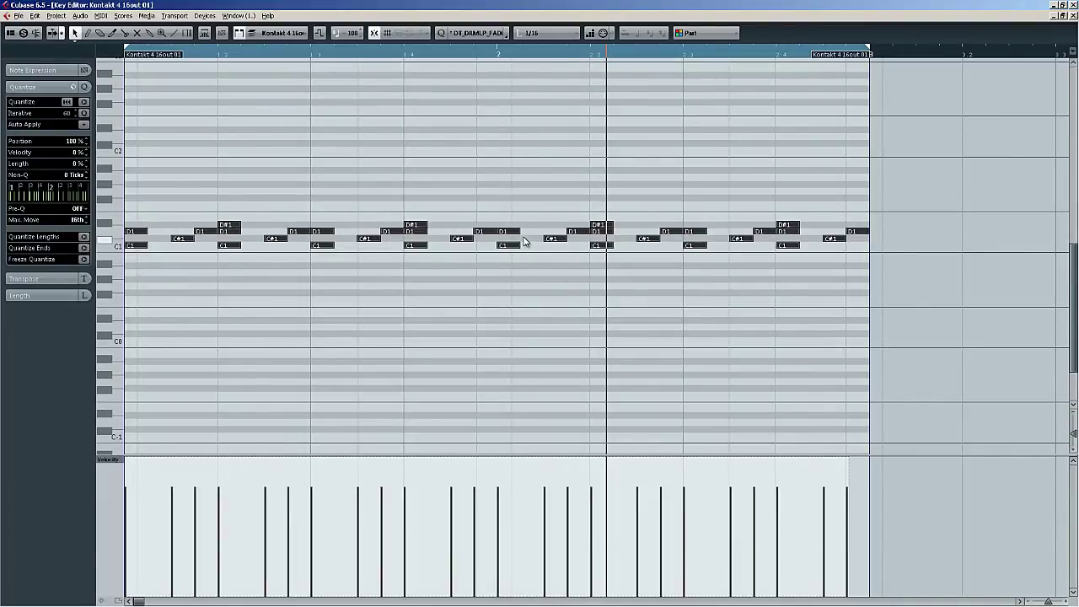
{"action": "key", "text": "q"}
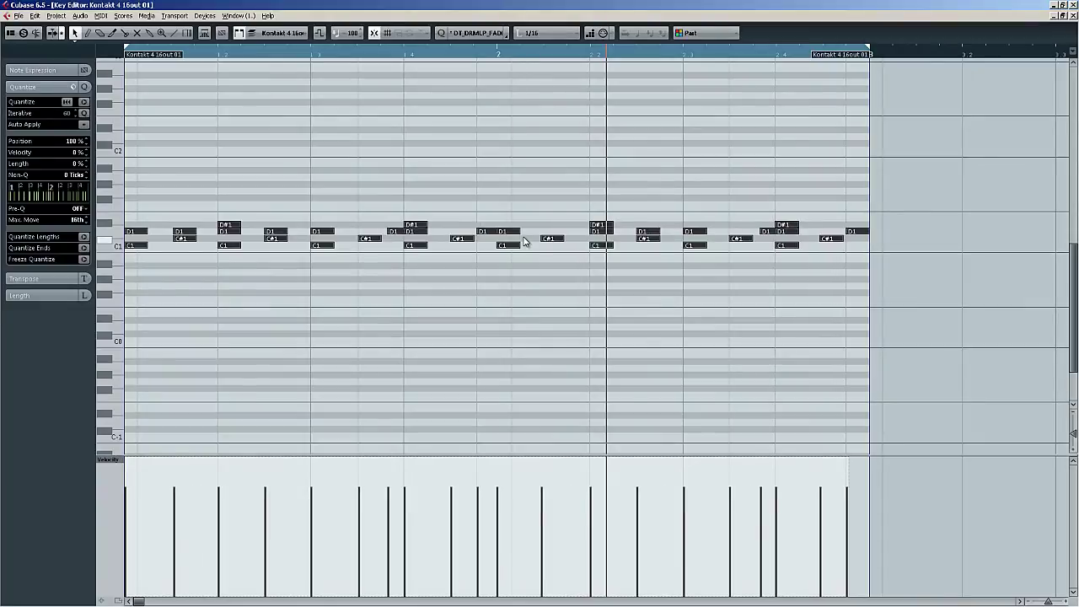
{"action": "key", "text": "ctrl+z"}
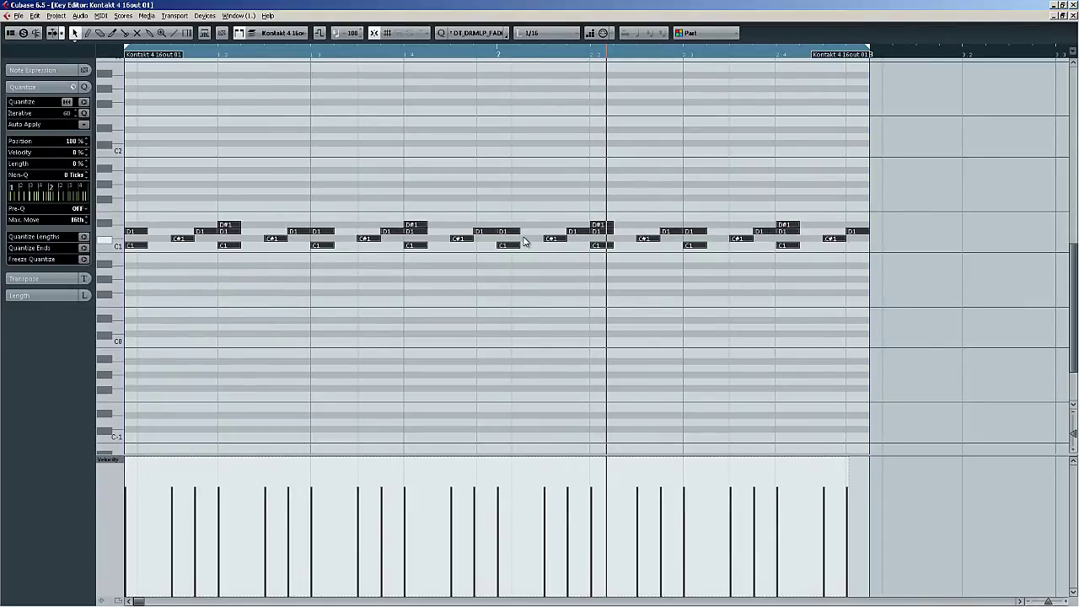
Audition the part with and without the groove, and finish with all notes quantized to DT_DRMLP_FADETOGREY_135
{"action": "key", "text": "q"}
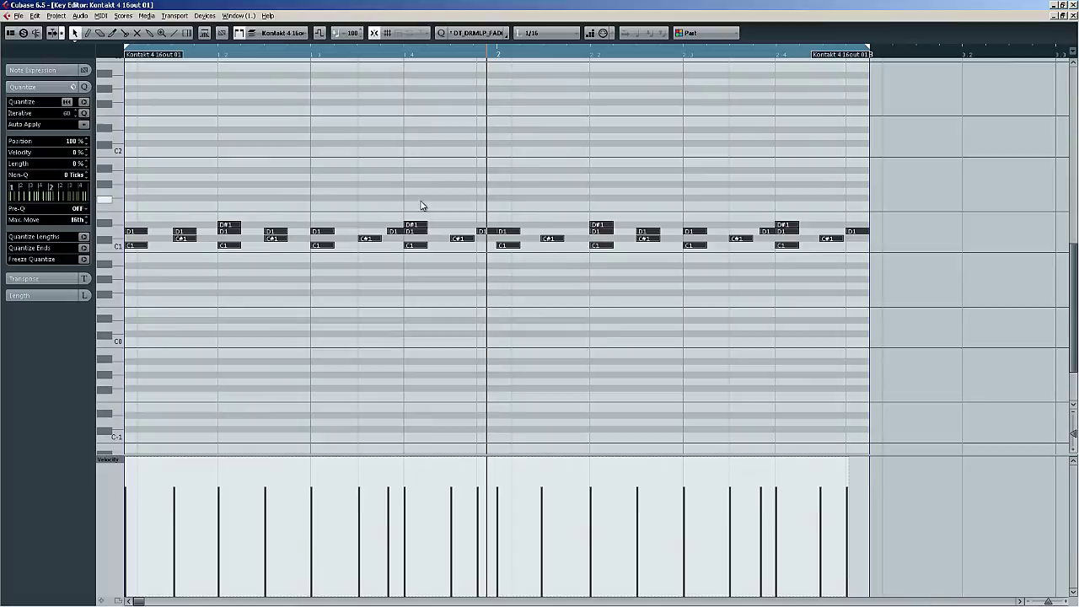
{"action": "key", "text": "ctrl+z"}
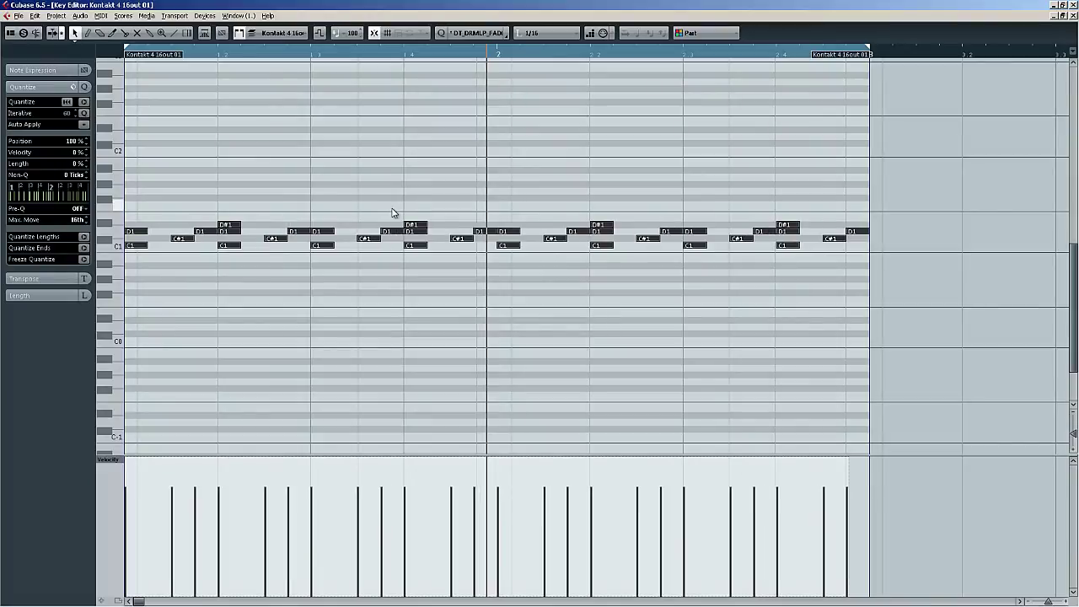
{"action": "key", "text": "space"}
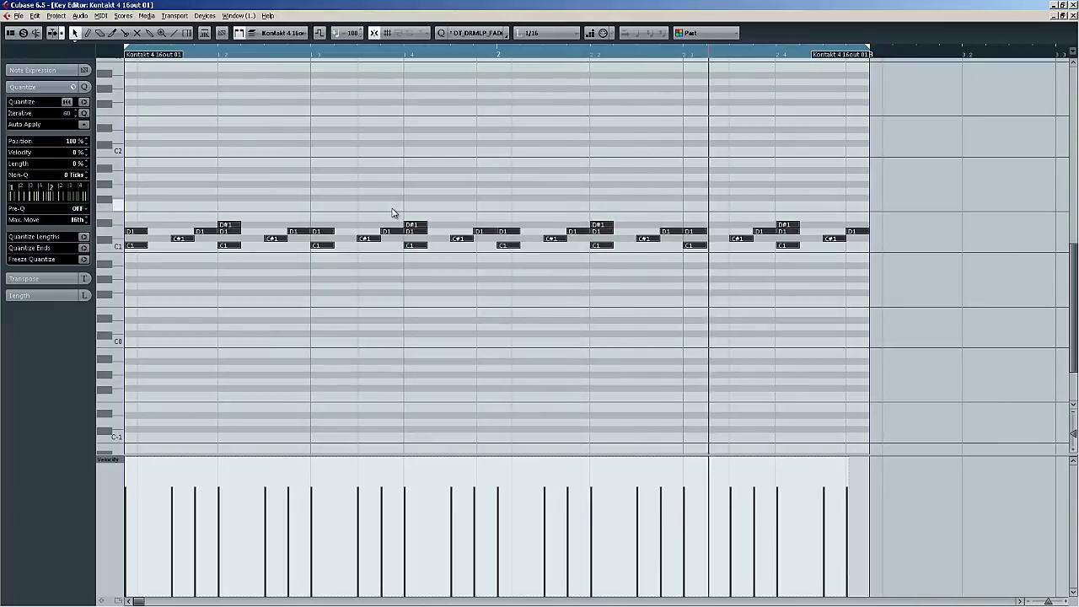
{"action": "key", "text": "q"}
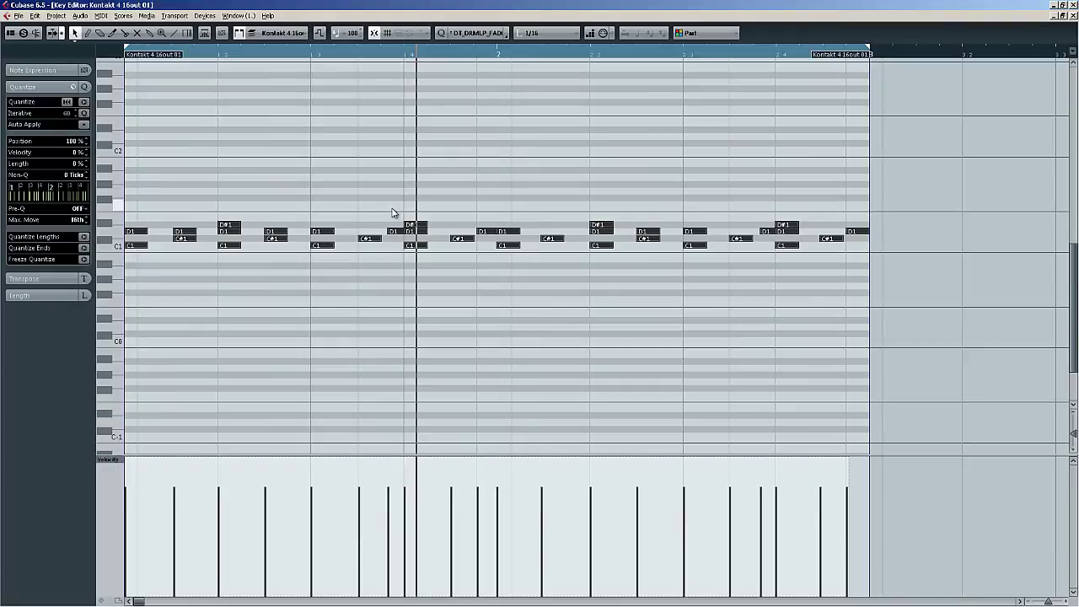
Leave the note editor, preview the DL_100_BS_LP08_EB bass loop in MediaBay, and import it onto a new audio track at bar 1
{"action": "left_click", "coordinate": [1073, 16]}
{"action": "left_click", "coordinate": [236, 156]}
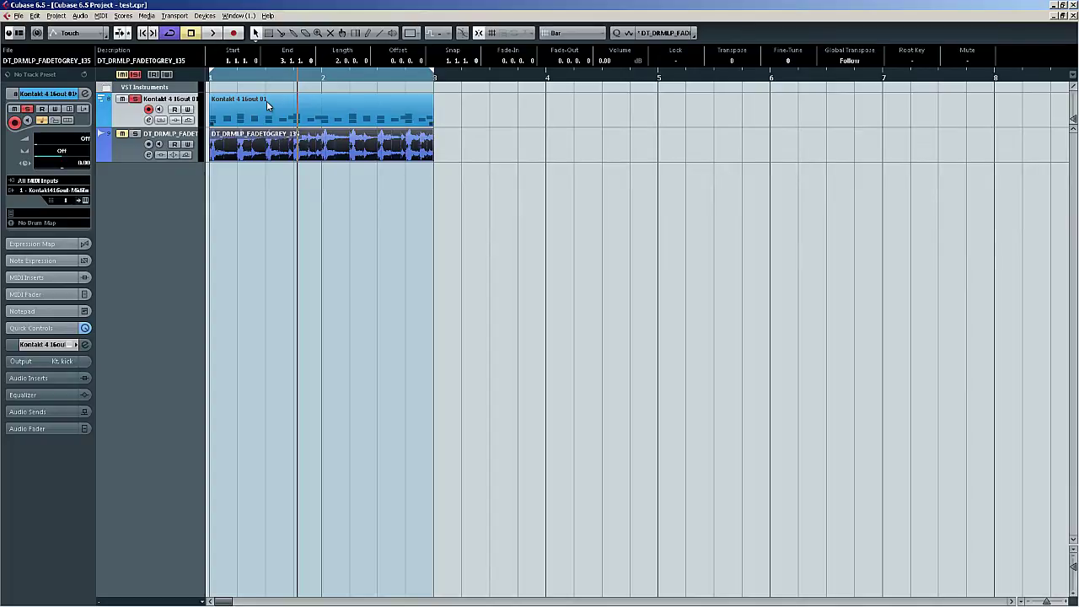
{"action": "left_click", "coordinate": [147, 15]}
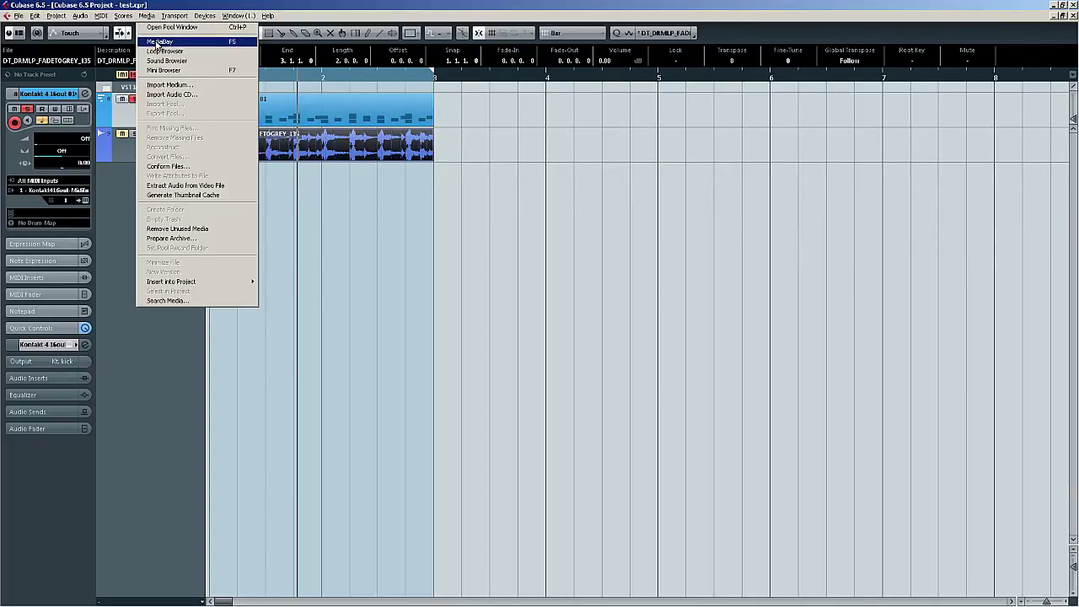
{"action": "left_click", "coordinate": [159, 40]}
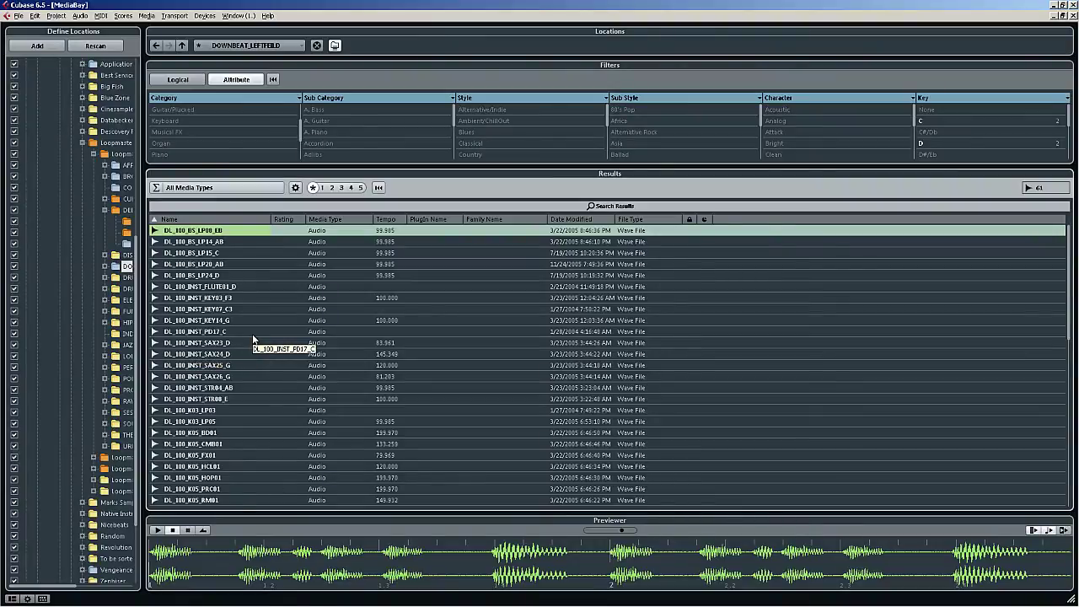
{"action": "left_click", "coordinate": [158, 530]}
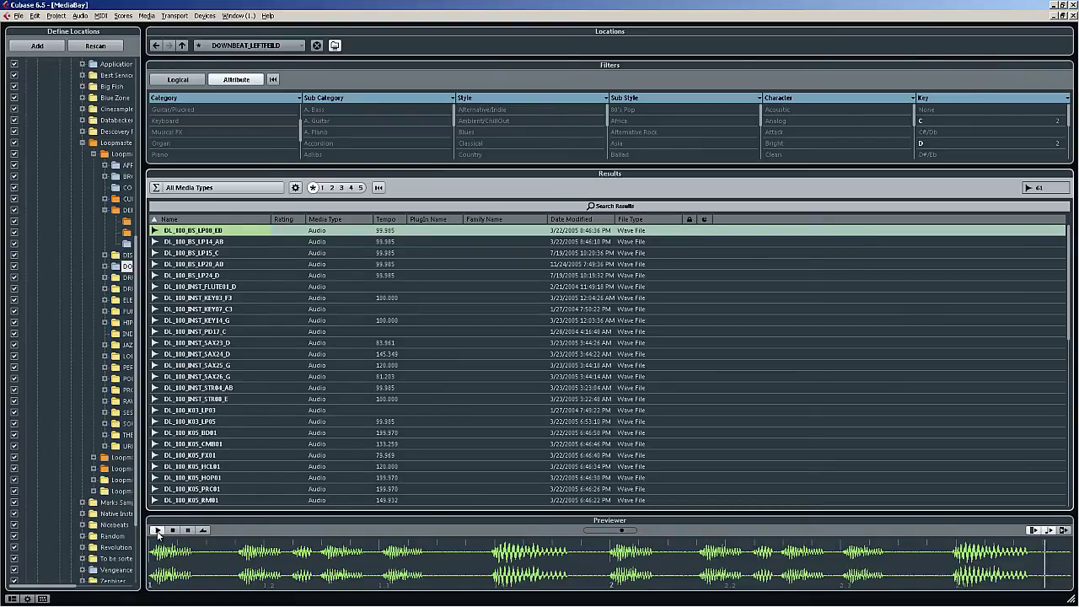
{"action": "left_click", "coordinate": [173, 531]}
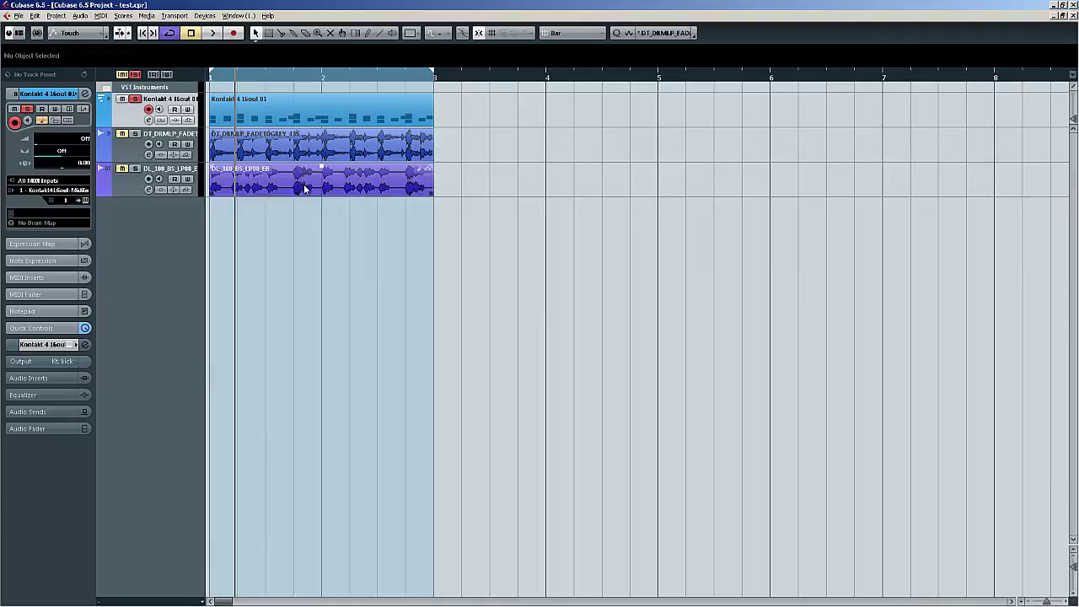
Select the DL_100_BS_LP08_EB event and its track, solo the track, and play it back
{"action": "left_click", "coordinate": [295, 189]}
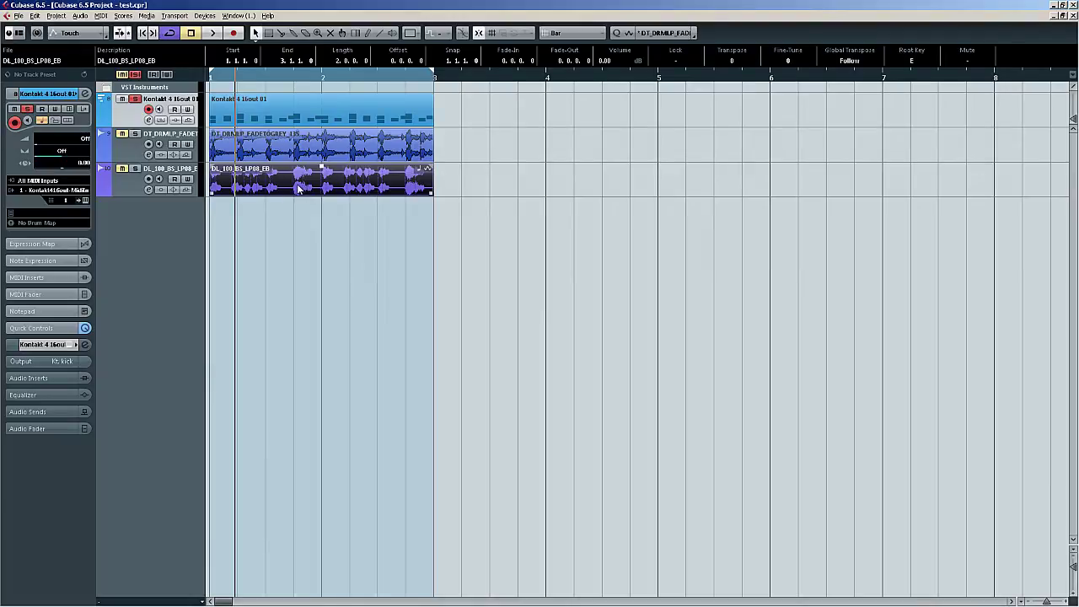
{"action": "left_click", "coordinate": [129, 192]}
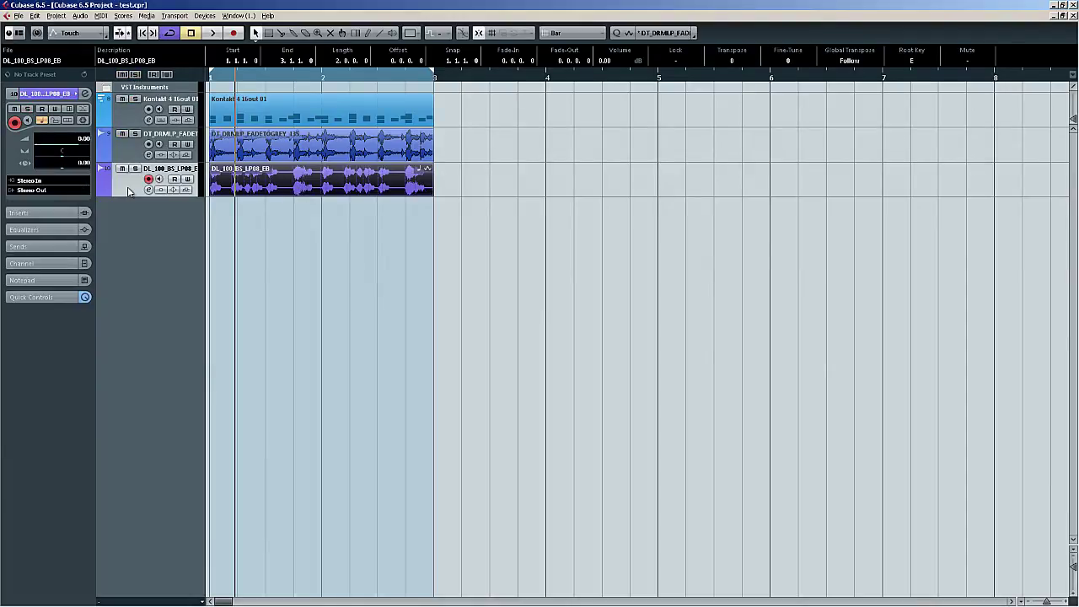
{"action": "left_click", "coordinate": [135, 169]}
{"action": "key", "text": "space"}
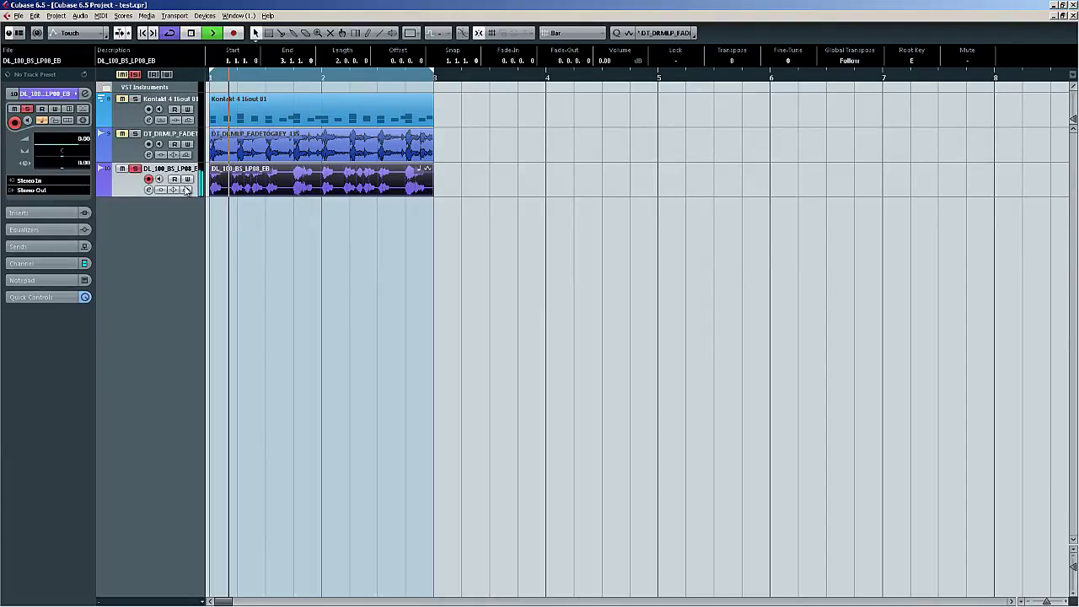
Open the bass loop in the Sample Editor and set the Beats filter of its hitpoints to 1/16
{"action": "double_click", "coordinate": [299, 176]}
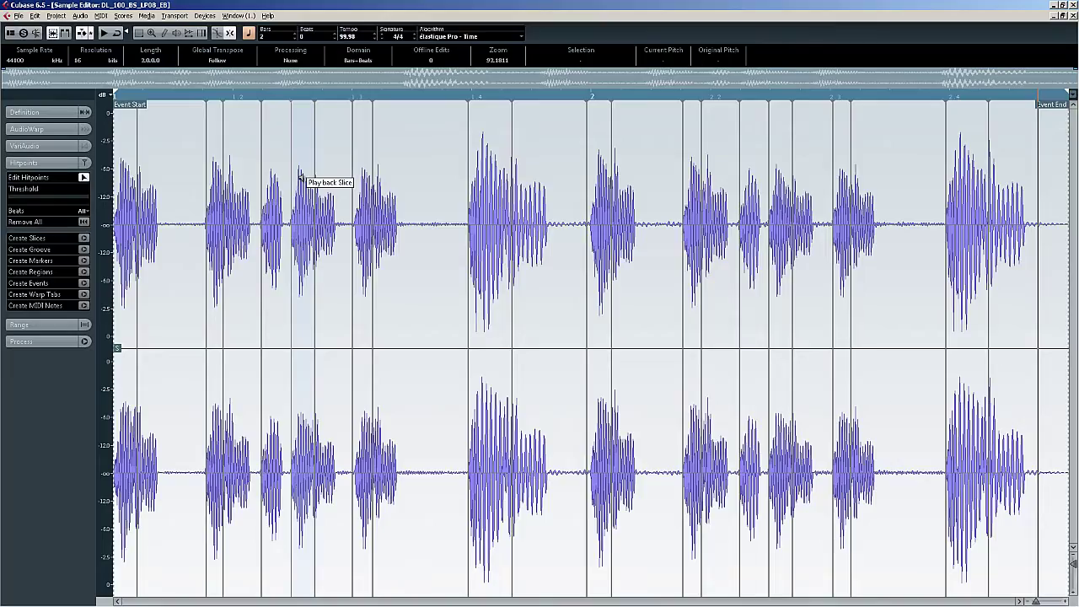
{"action": "left_click", "coordinate": [85, 178]}
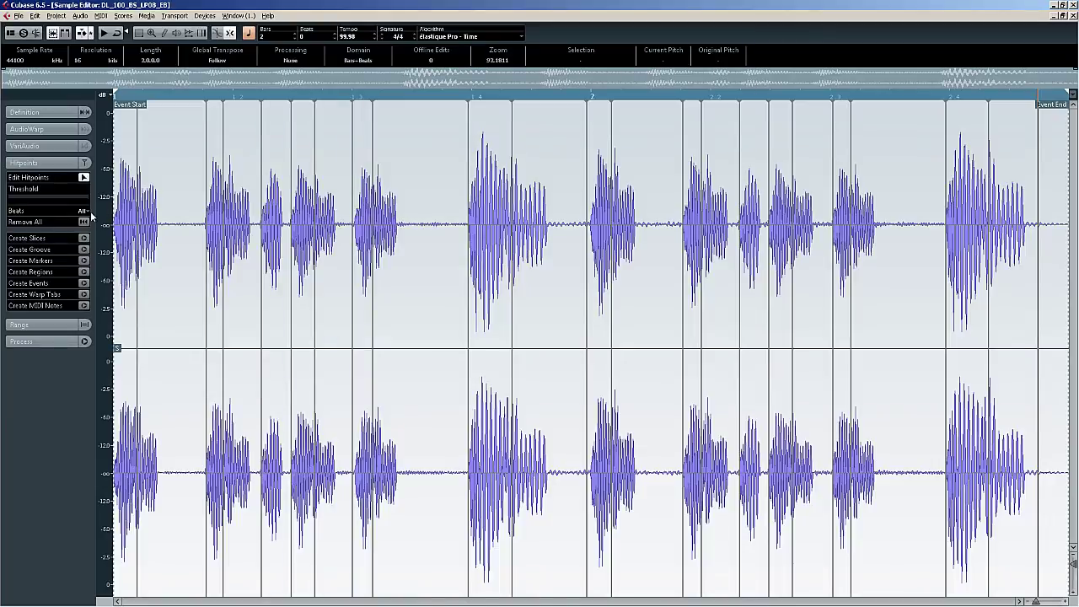
{"action": "left_click", "coordinate": [83, 211]}
{"action": "left_click", "coordinate": [26, 251]}
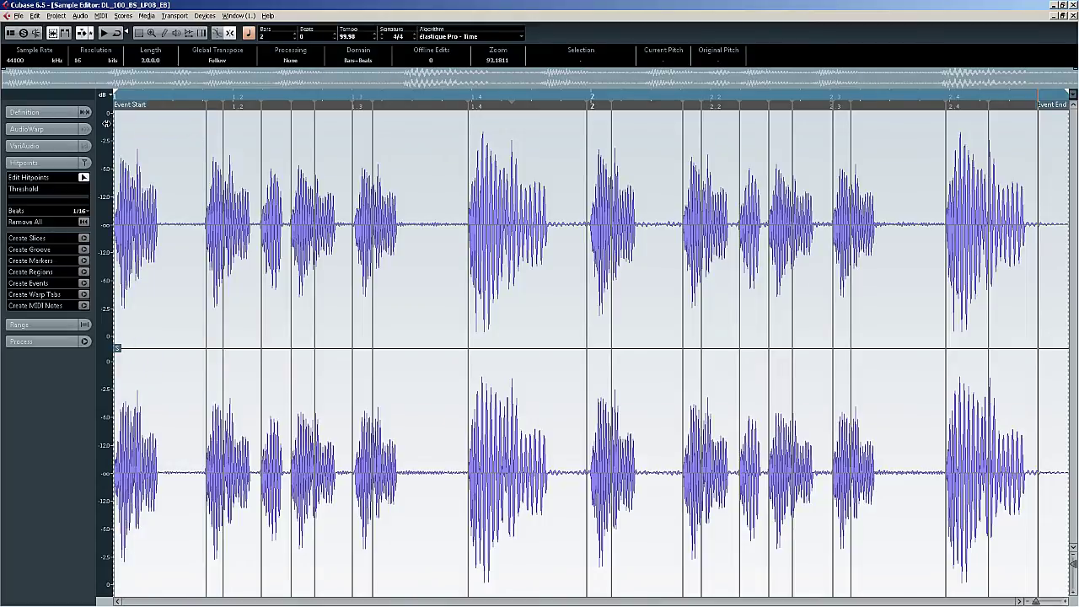
Disable the surplus hitpoints in the bass loop, create a groove from the remaining ones, and leave the Sample Editor
{"action": "left_click", "coordinate": [498, 166]}
{"action": "left_click", "coordinate": [549, 164]}
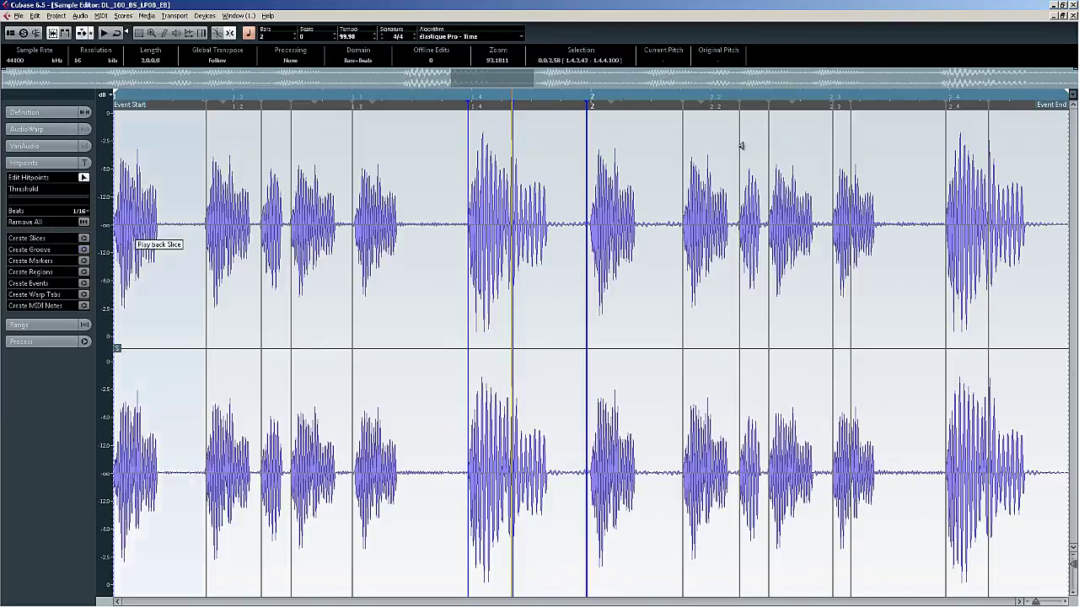
{"action": "left_click", "coordinate": [1073, 16]}
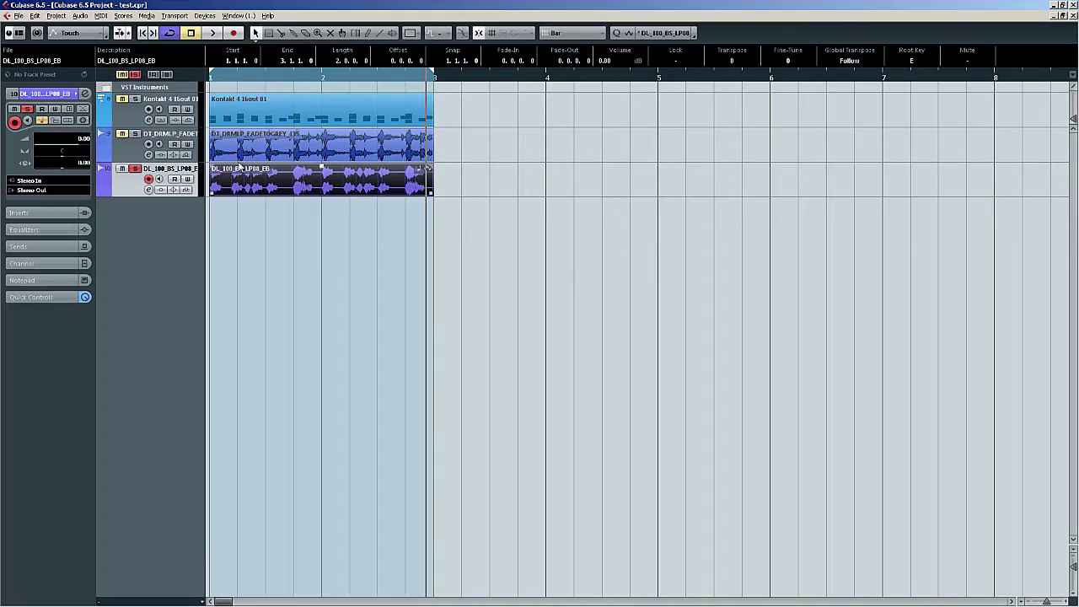
Clear all solos, open the Kontakt part's notes, and quantize all of them with the DL_100_BS_LP08_EB groove
{"action": "left_click", "coordinate": [277, 119]}
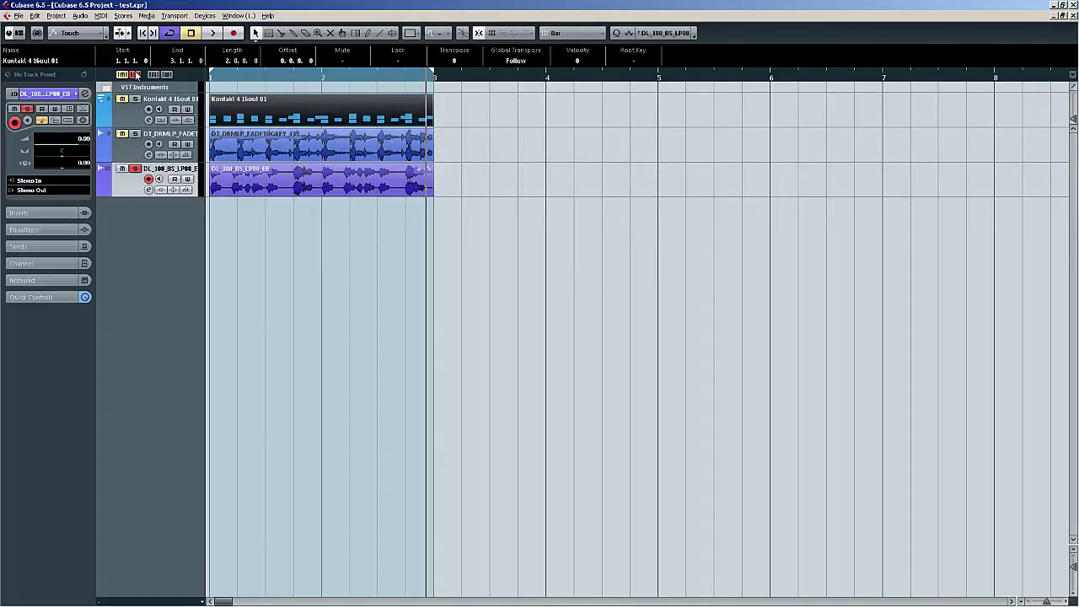
{"action": "left_click", "coordinate": [134, 74]}
{"action": "double_click", "coordinate": [279, 120]}
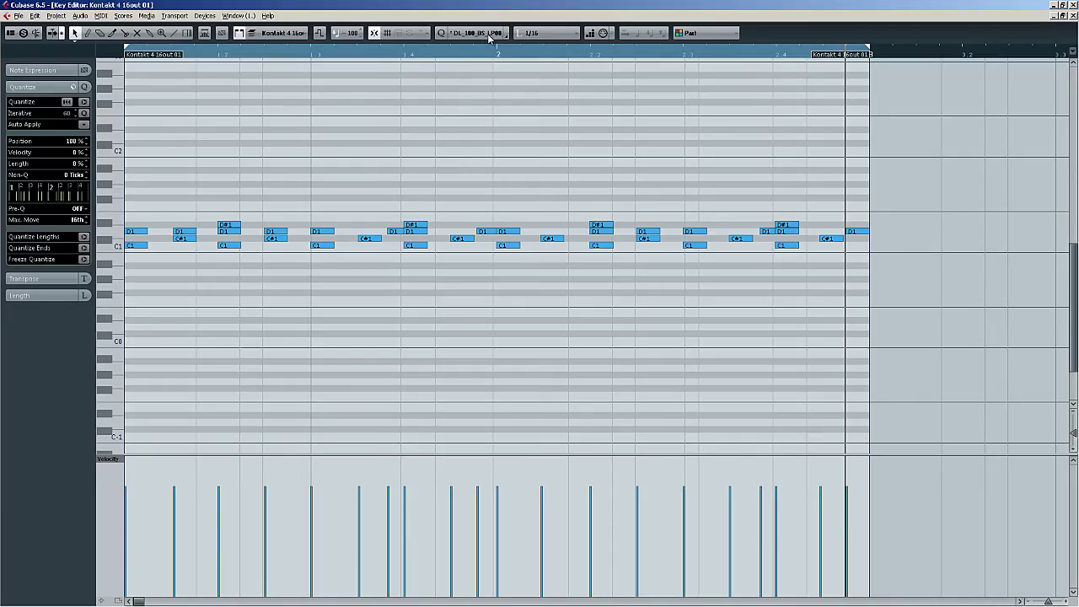
{"action": "left_click", "coordinate": [468, 38]}
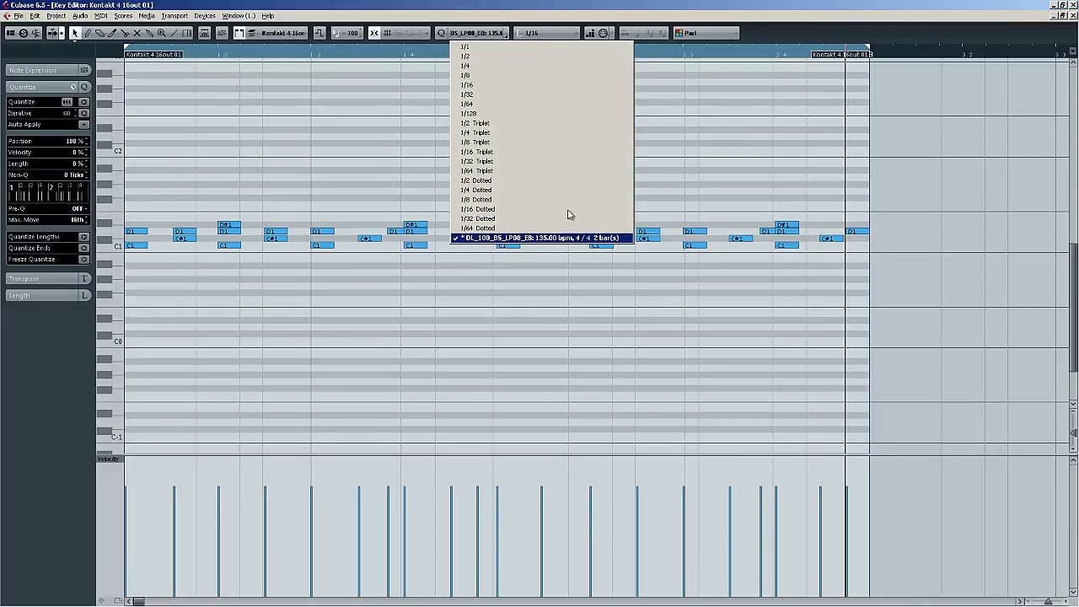
{"action": "left_click", "coordinate": [544, 237]}
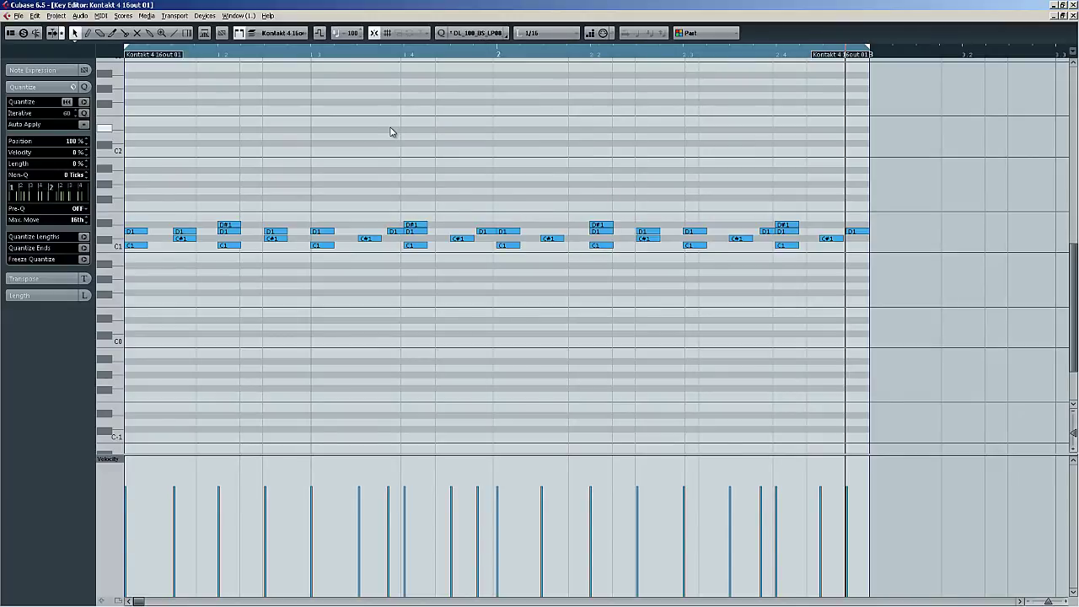
{"action": "key", "text": "ctrl+a"}
{"action": "key", "text": "q"}
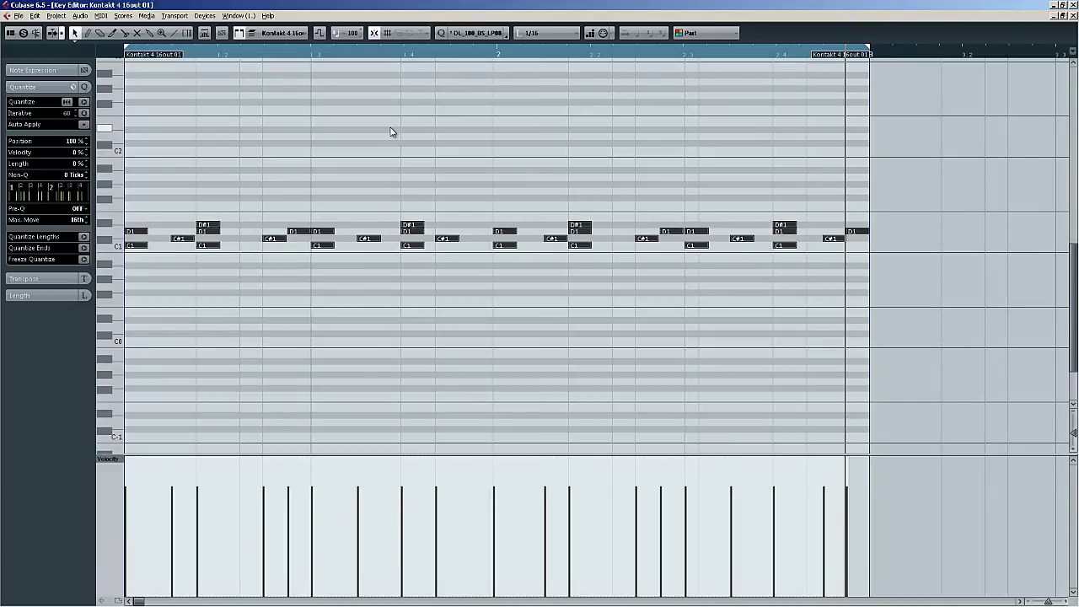
Play the quantized Kontakt part, undo the note quantize, and audition the original timing with the bass track also soloed
{"action": "left_click", "coordinate": [1072, 16]}
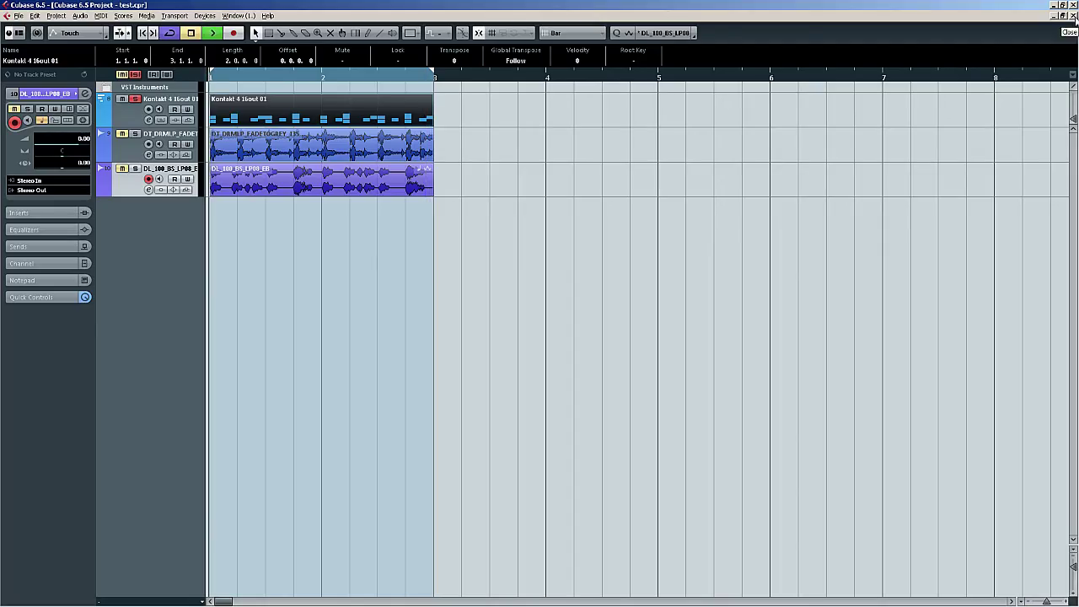
{"action": "key", "text": "space"}
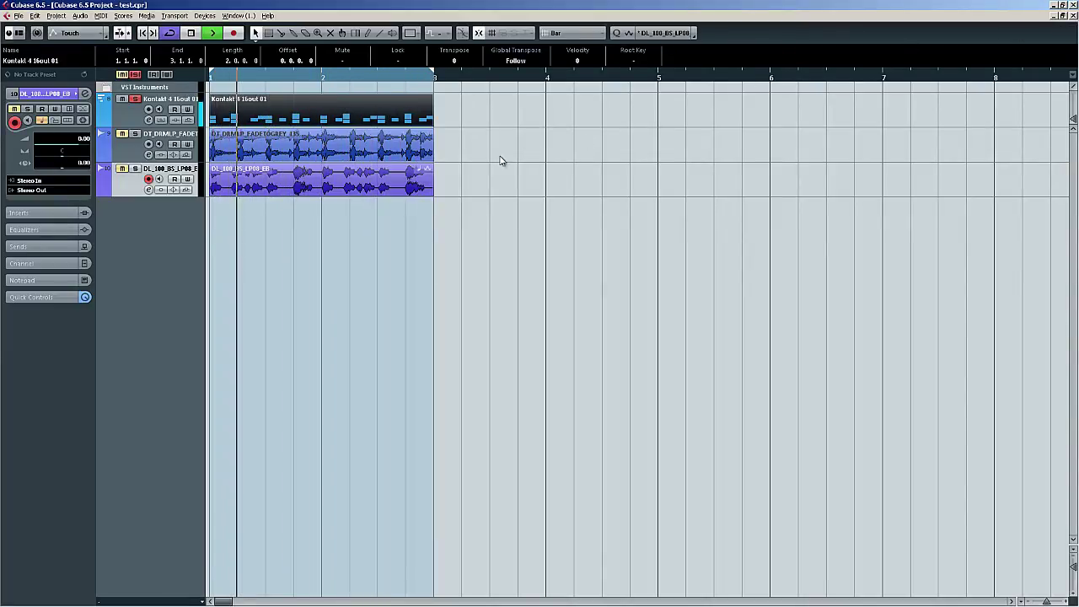
{"action": "double_click", "coordinate": [271, 112]}
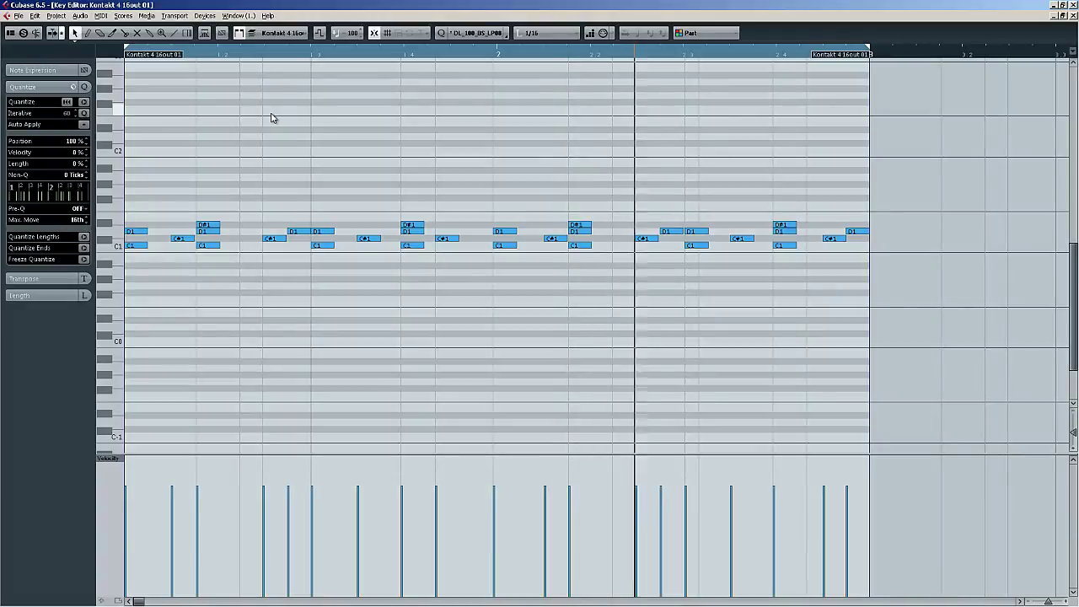
{"action": "key", "text": "ctrl+z"}
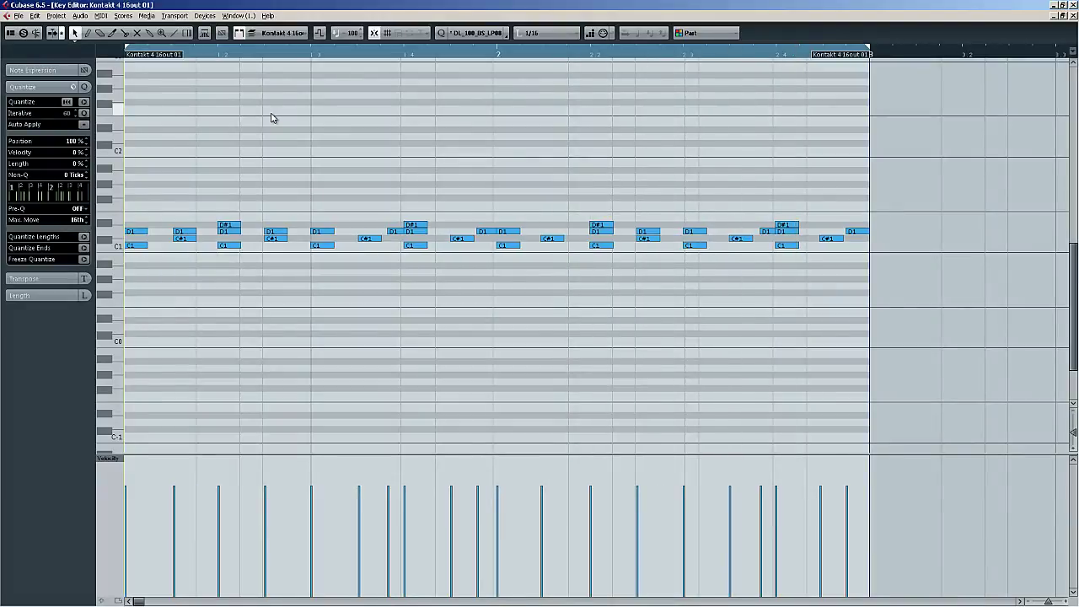
{"action": "left_click", "coordinate": [1073, 15]}
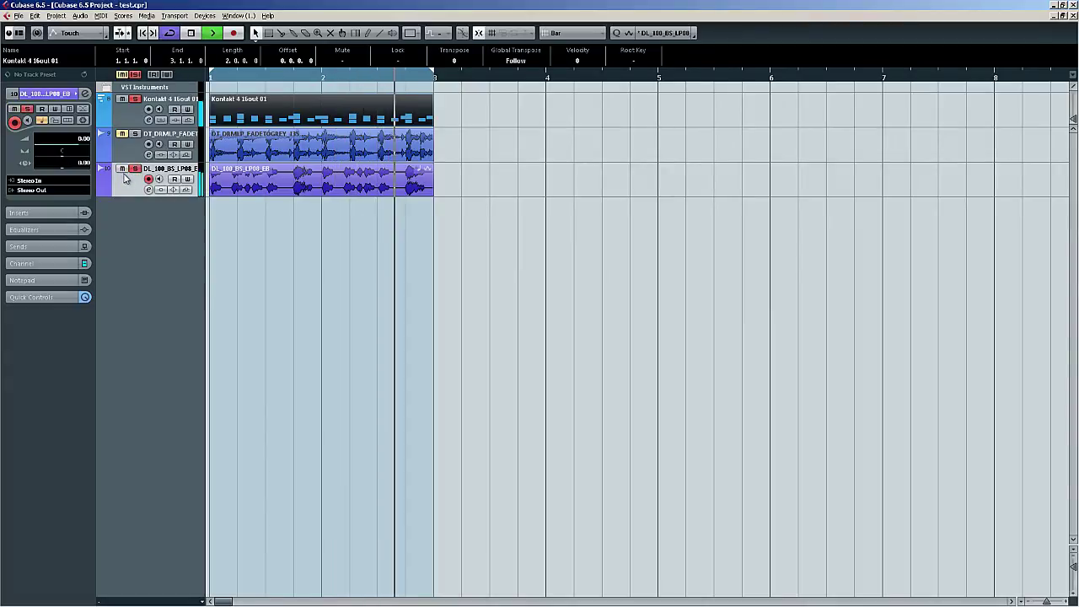
{"action": "left_click", "coordinate": [135, 168]}
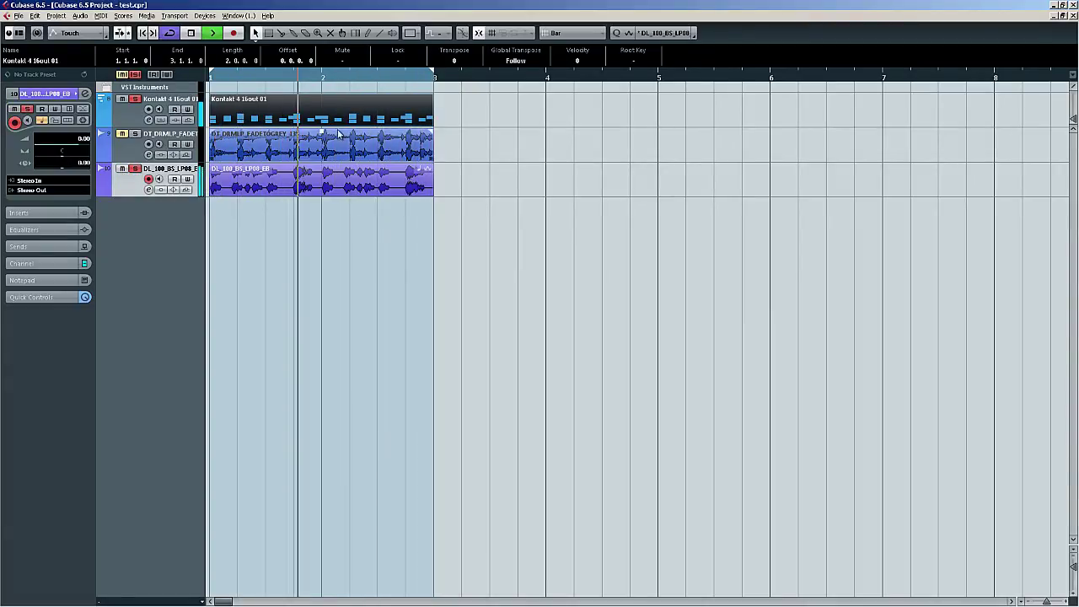
Quantize all notes of the Kontakt part to the DL_100_BS_LP08_EB groove again, and return to the project window
{"action": "double_click", "coordinate": [338, 117]}
{"action": "key", "text": "ctrl+a"}
{"action": "key", "text": "q"}
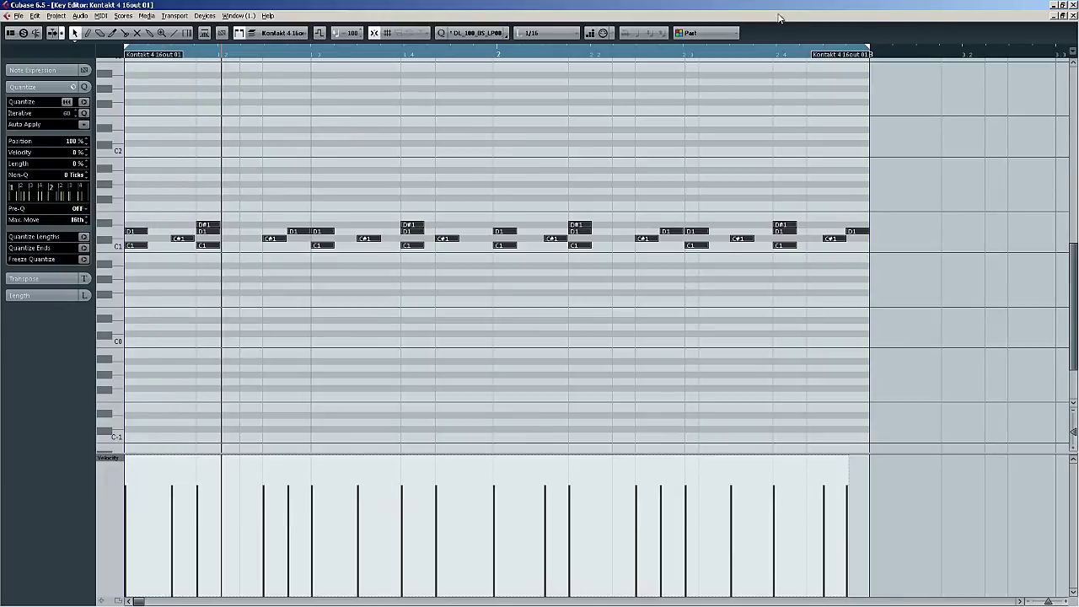
{"action": "left_click", "coordinate": [1074, 17]}
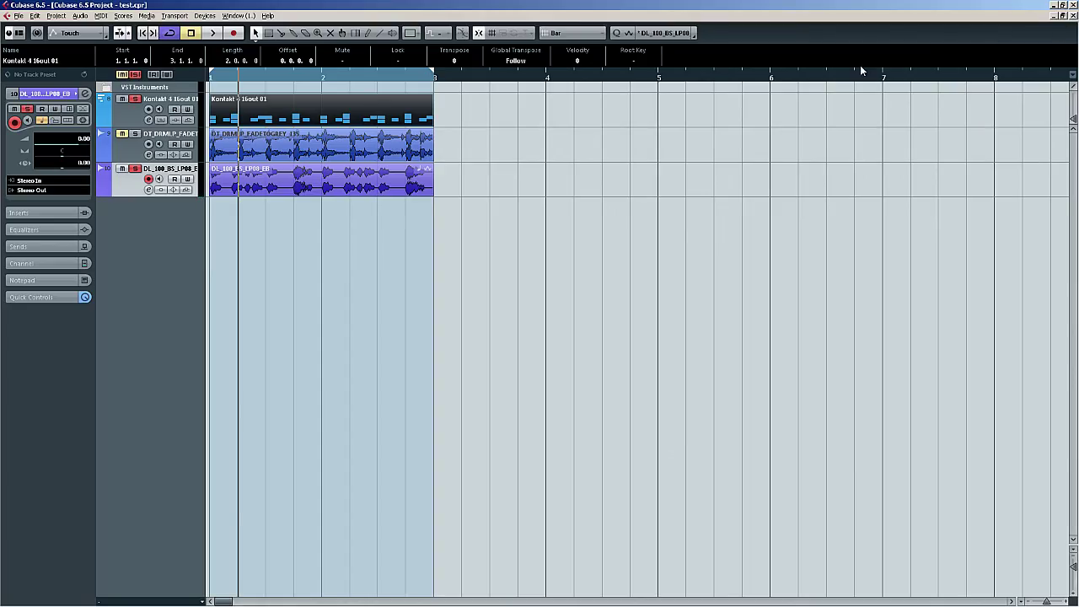
{"action": "double_click", "coordinate": [352, 110]}
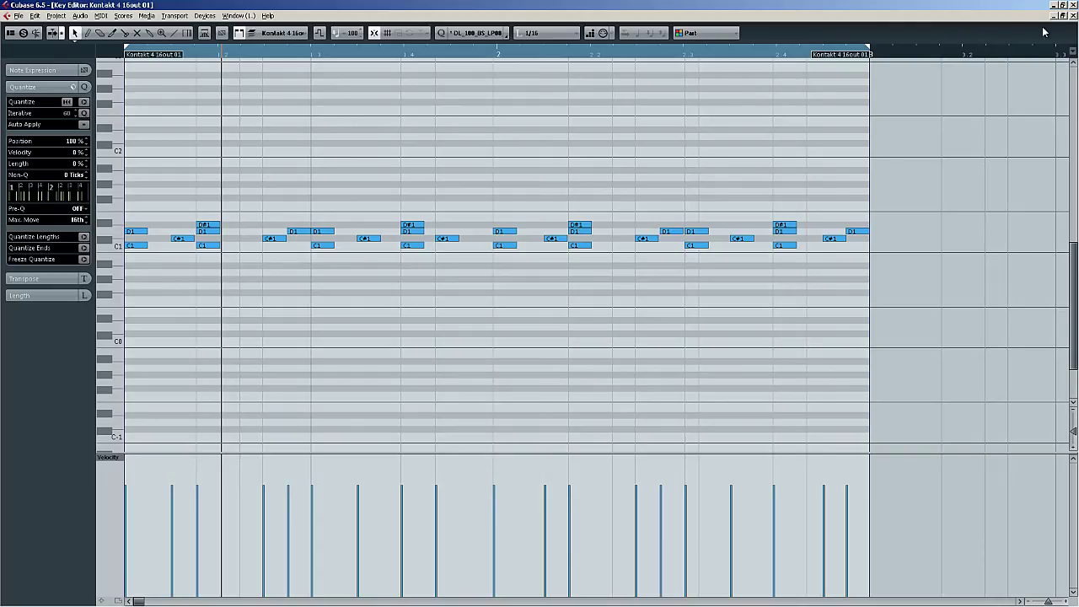
{"action": "left_click", "coordinate": [1073, 16]}
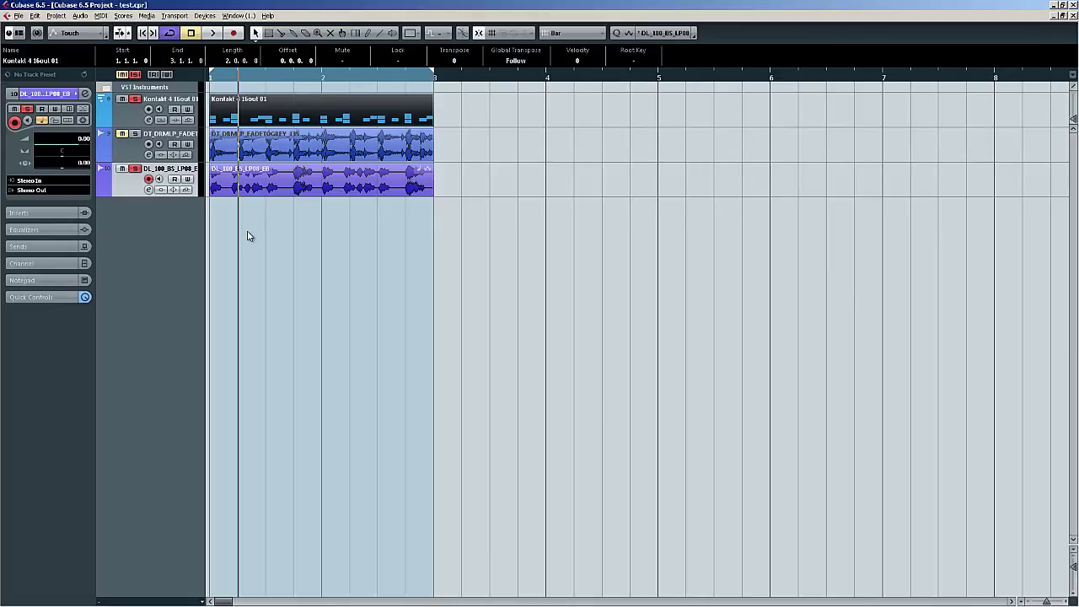
Solo the drum loop track, examine the loop's hitpoints in the Sample Editor while playing it, and return to the project
{"action": "key", "text": "Down"}
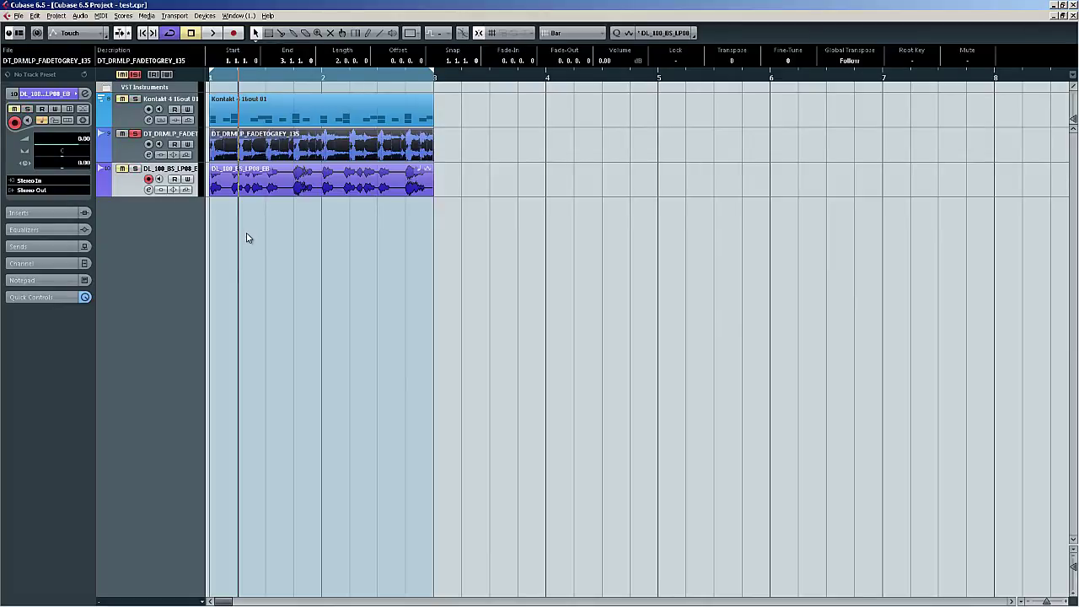
{"action": "double_click", "coordinate": [324, 145]}
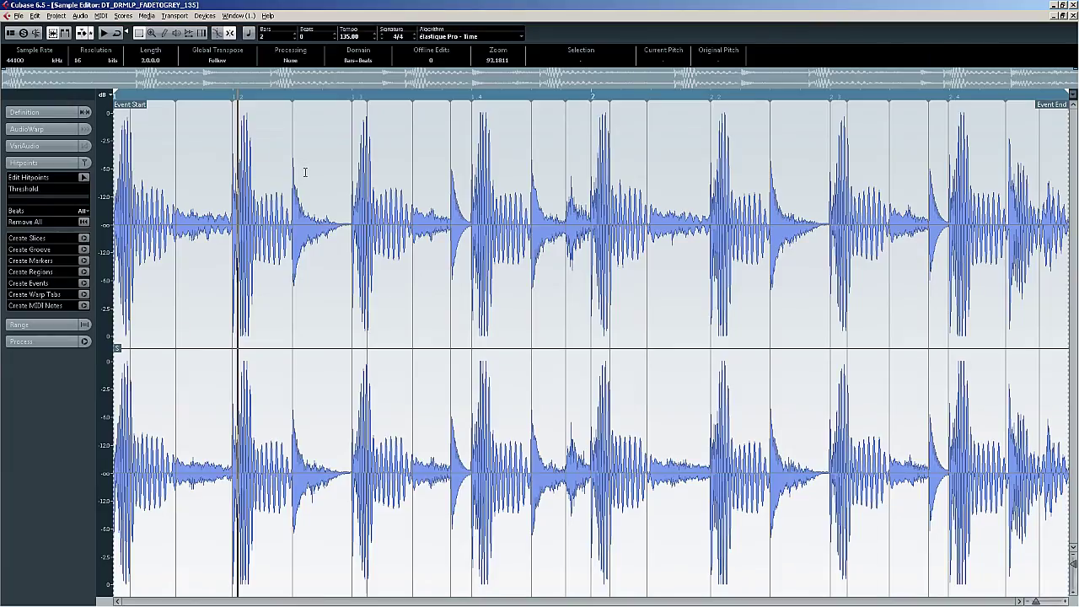
{"action": "key", "text": "space"}
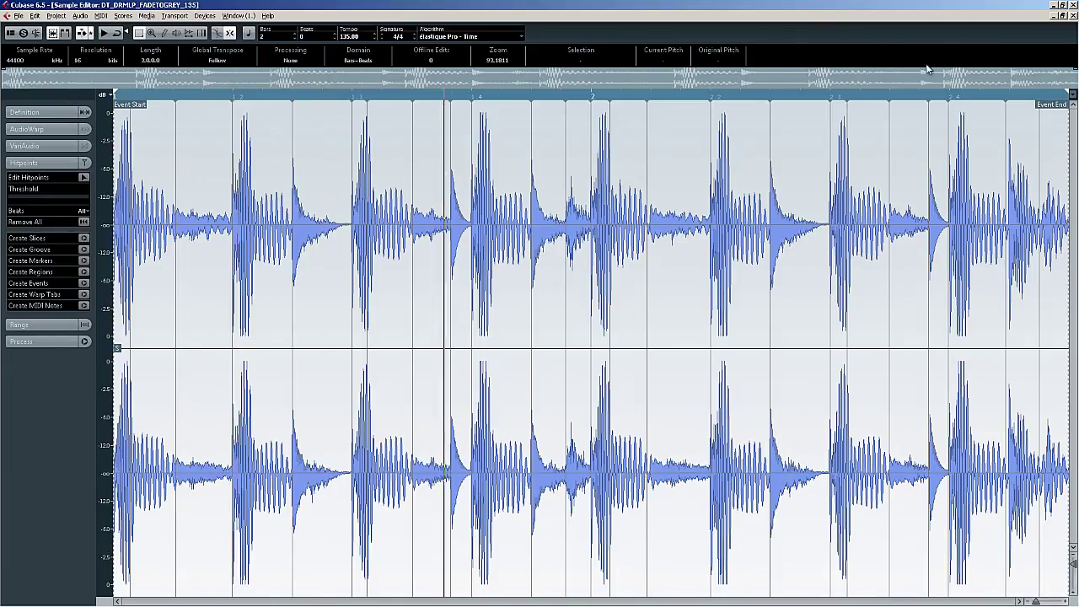
{"action": "left_click", "coordinate": [1072, 15]}
{"action": "key", "text": "space"}
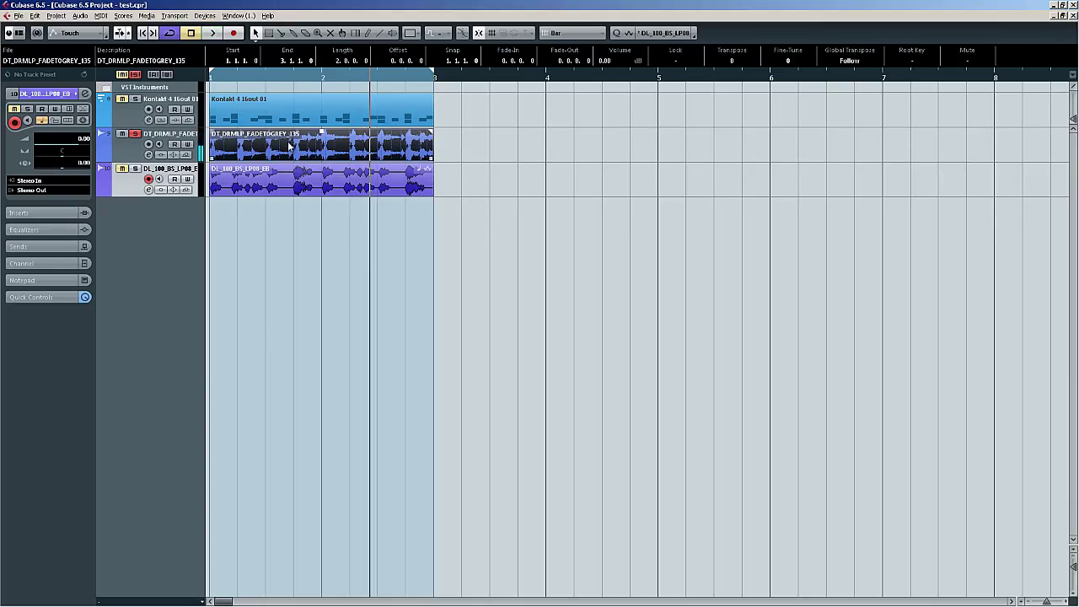
{"action": "left_click", "coordinate": [283, 181]}
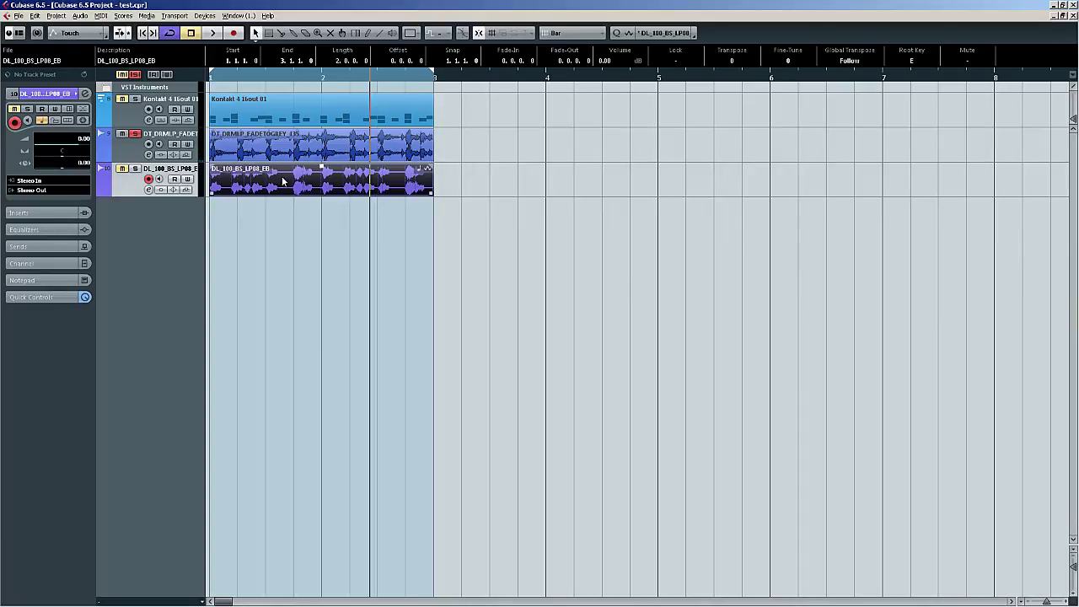
Create slices from the DT_DRMLP_FADETOGREY_135 drum loop's hitpoints and quantize the sliced part to the DL_100_BS_LP08_EB groove
{"action": "double_click", "coordinate": [302, 144]}
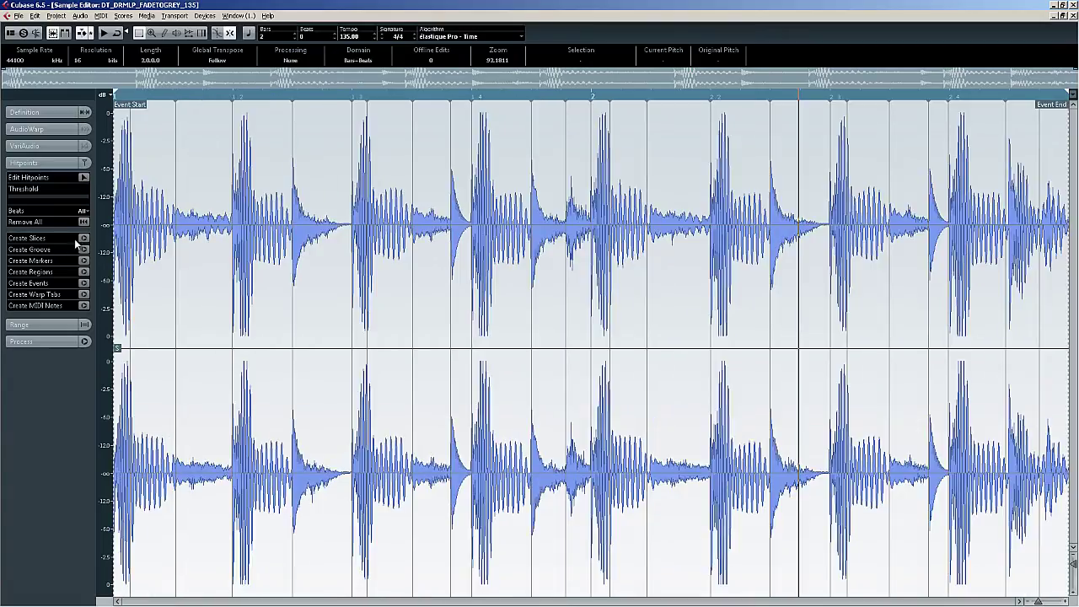
{"action": "left_click", "coordinate": [80, 240]}
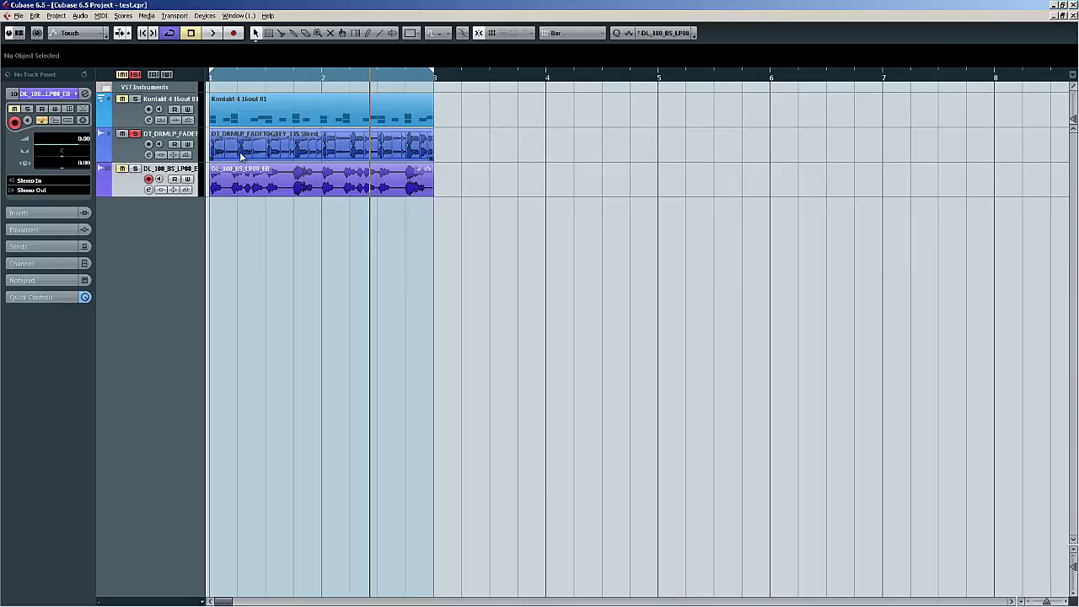
{"action": "left_click", "coordinate": [350, 153]}
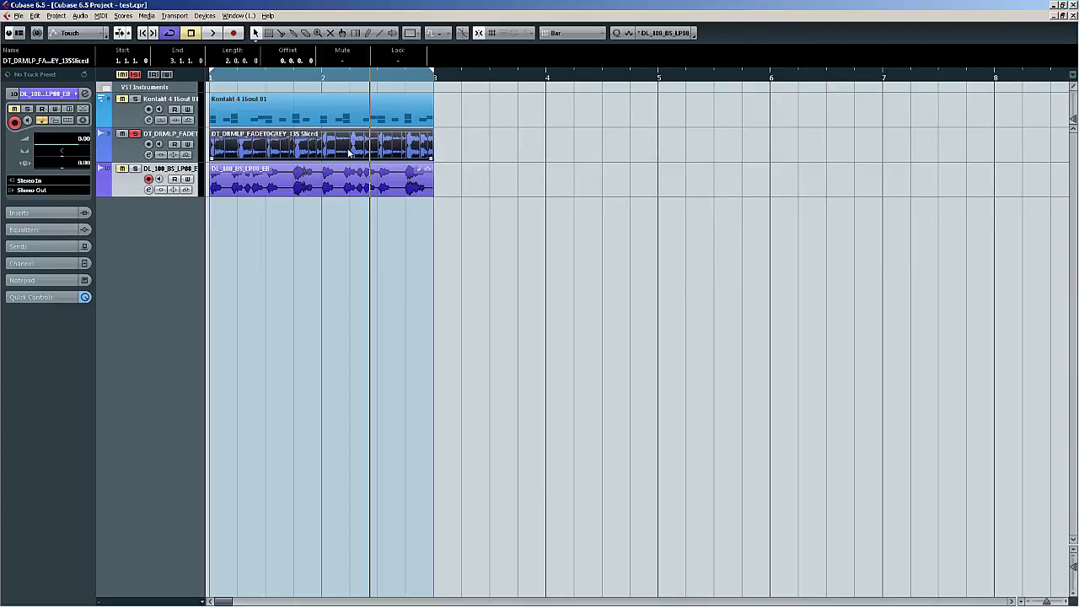
{"action": "key", "text": "q"}
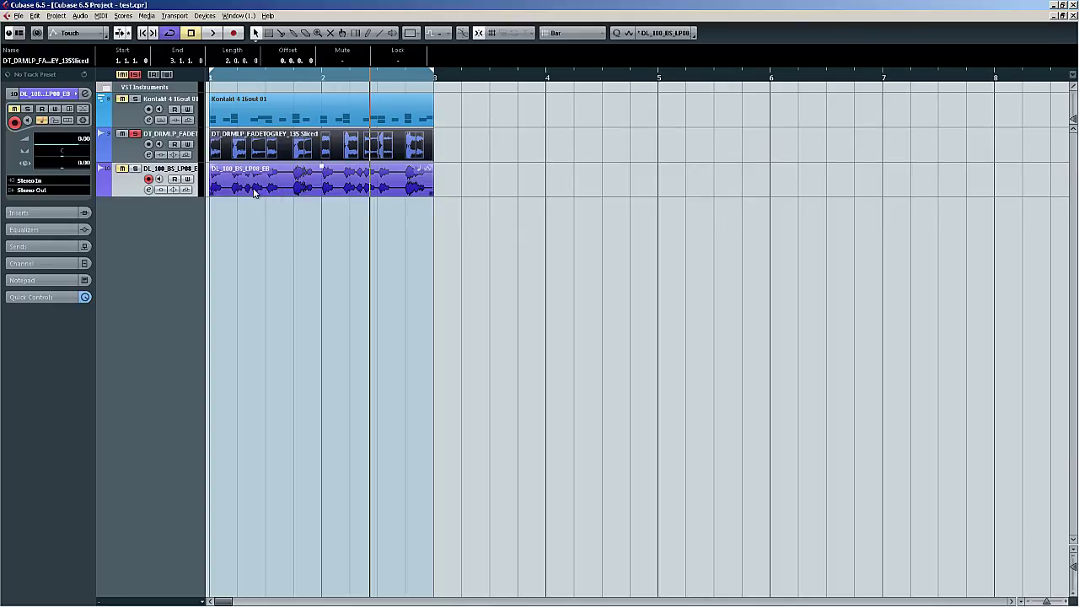
Audition the quantized drum slices, bring in the bass and Kontakt tracks, clear all solos, and stop playback
{"action": "key", "text": "space"}
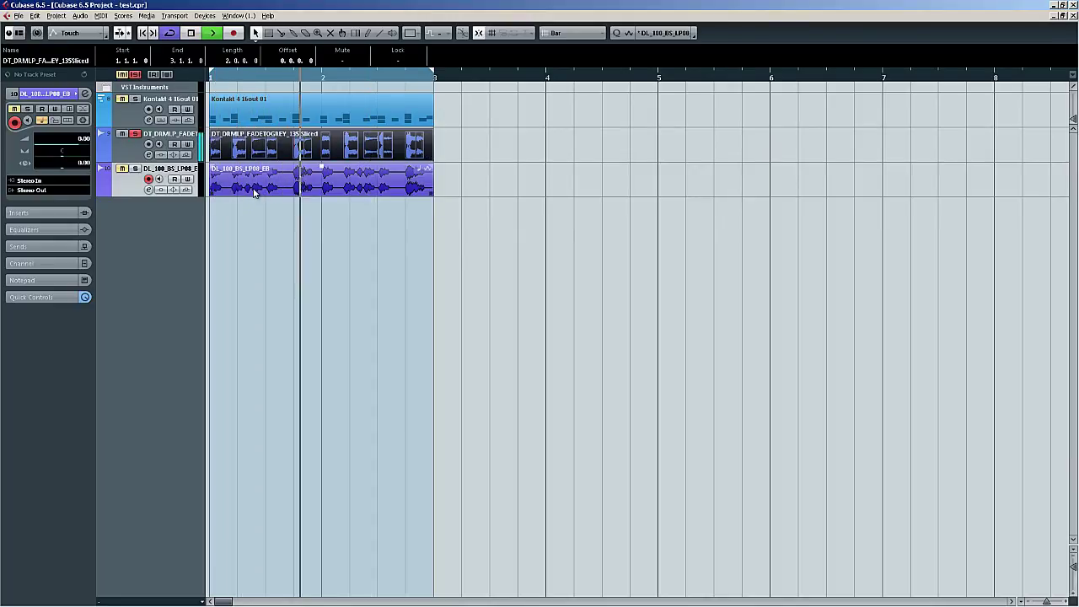
{"action": "key", "text": "space"}
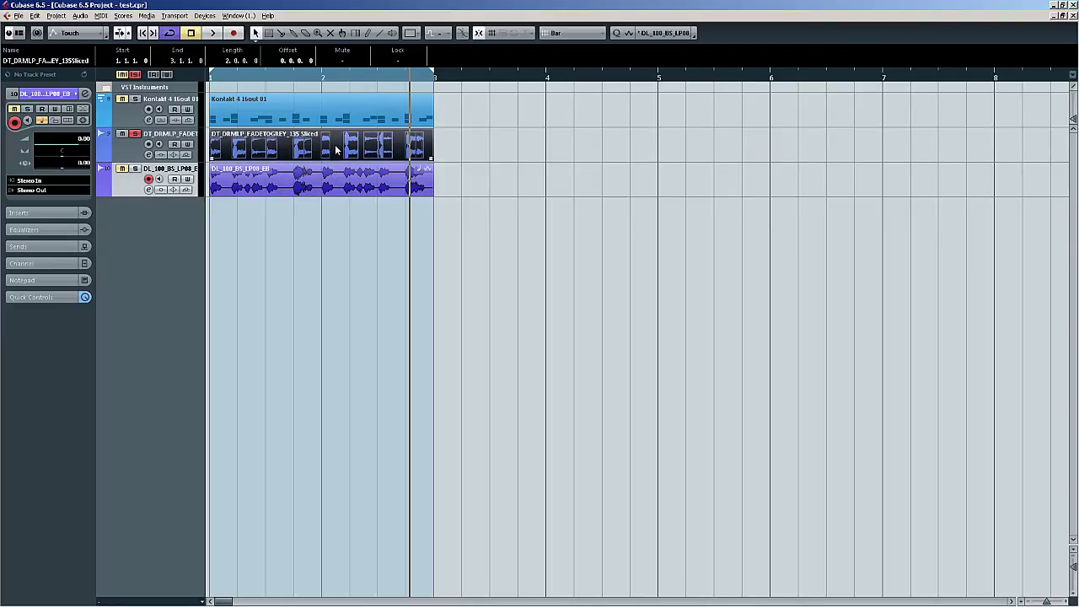
{"action": "key", "text": "space"}
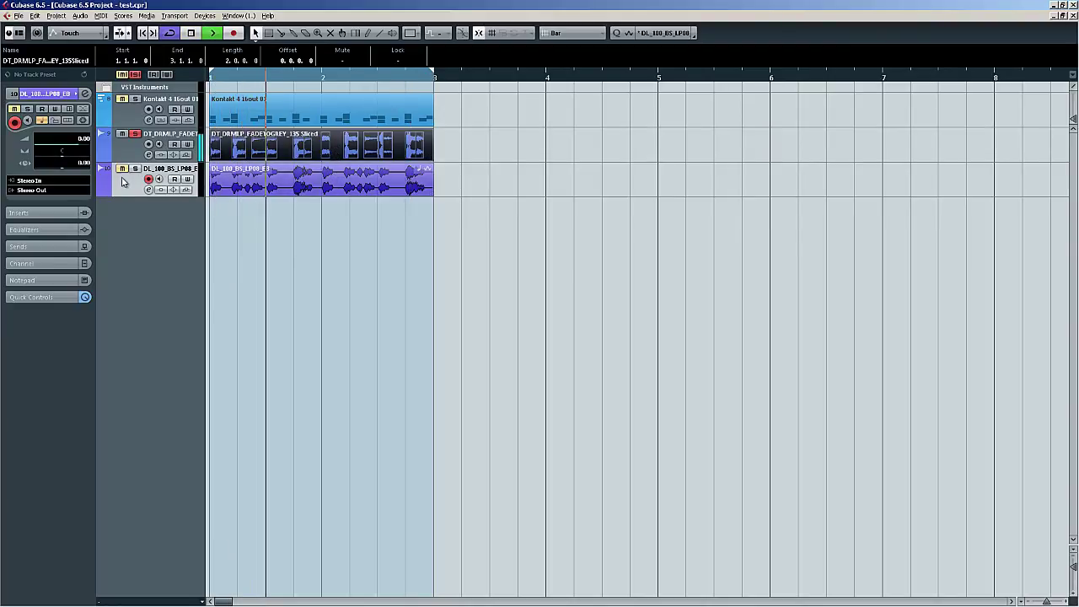
{"action": "left_click", "coordinate": [124, 171]}
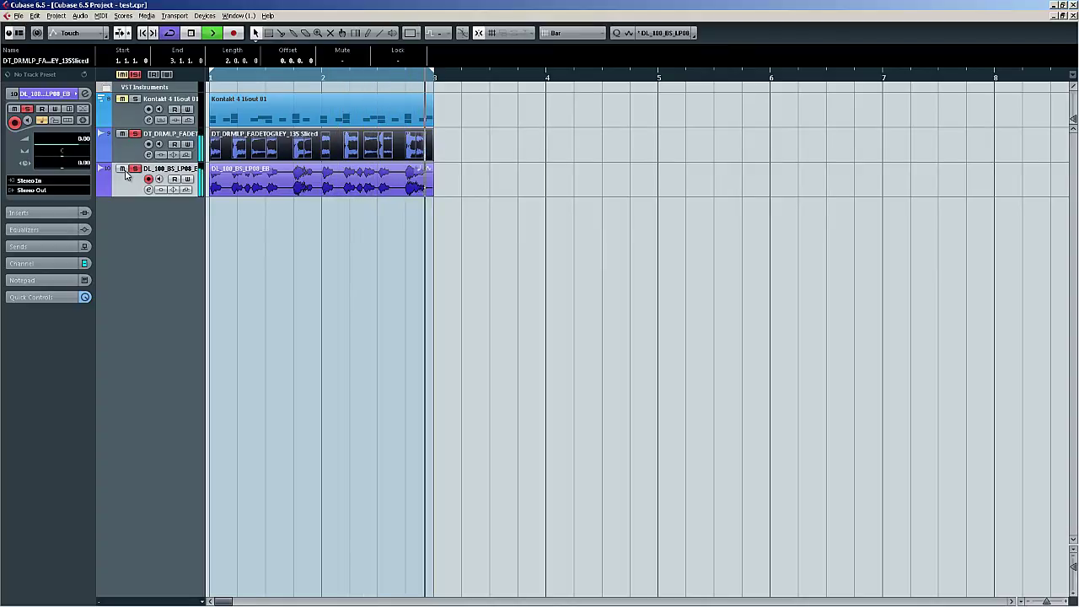
{"action": "left_click", "coordinate": [122, 100]}
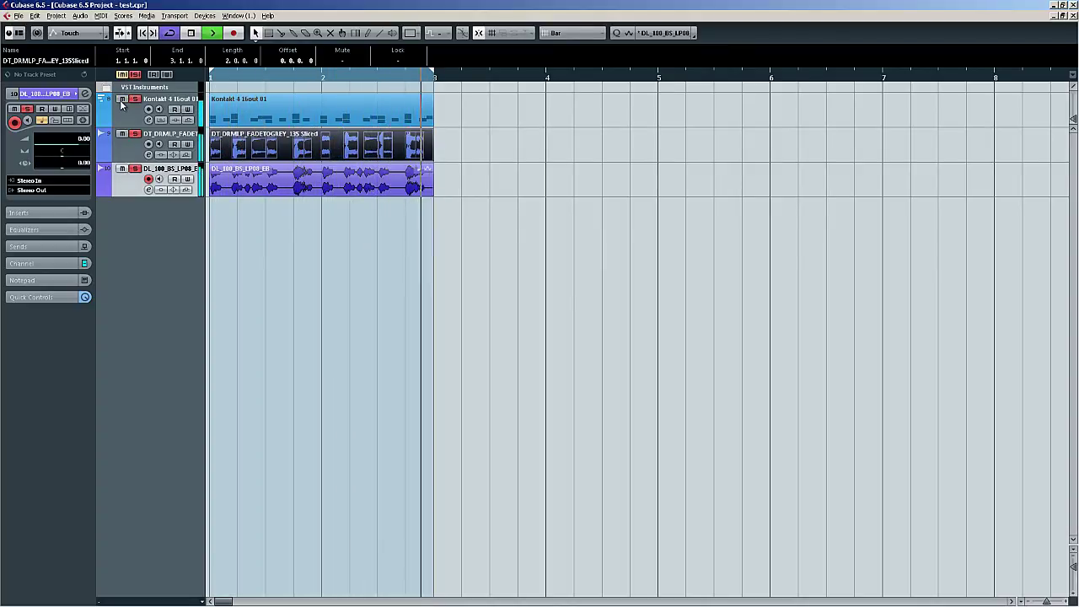
{"action": "left_click", "coordinate": [135, 74]}
{"action": "key", "text": "space"}
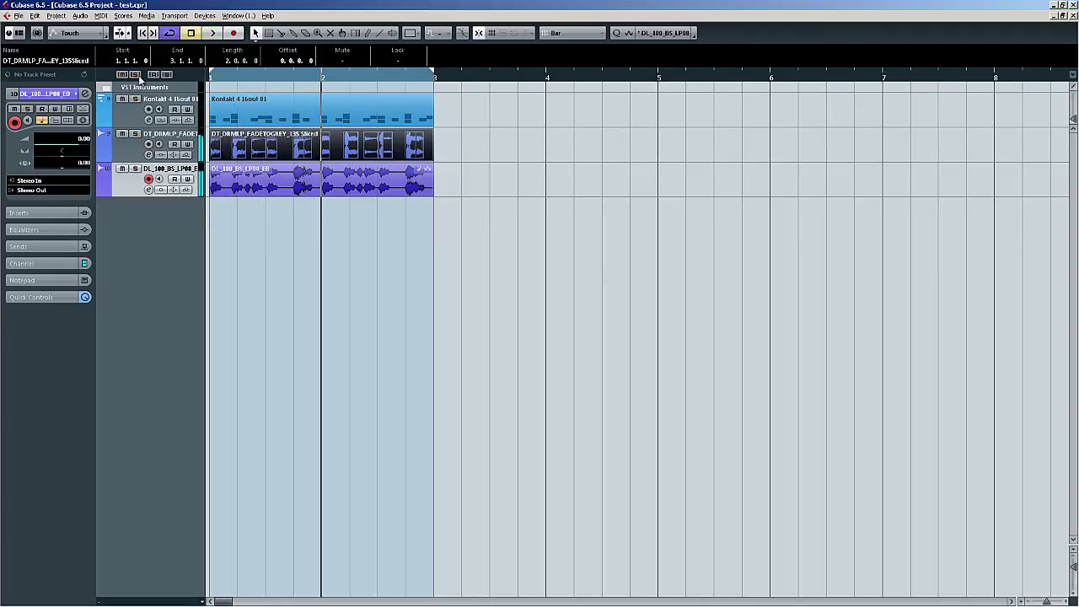